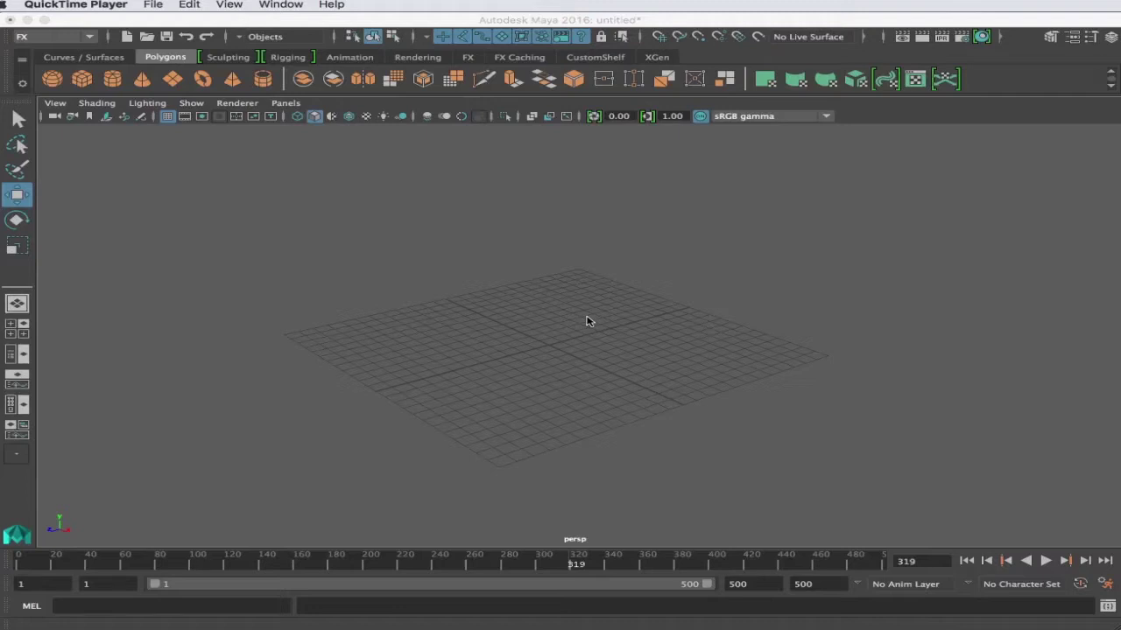
Switch Maya back to the FX menu set
{"action": "left_click", "coordinate": [89, 36]}
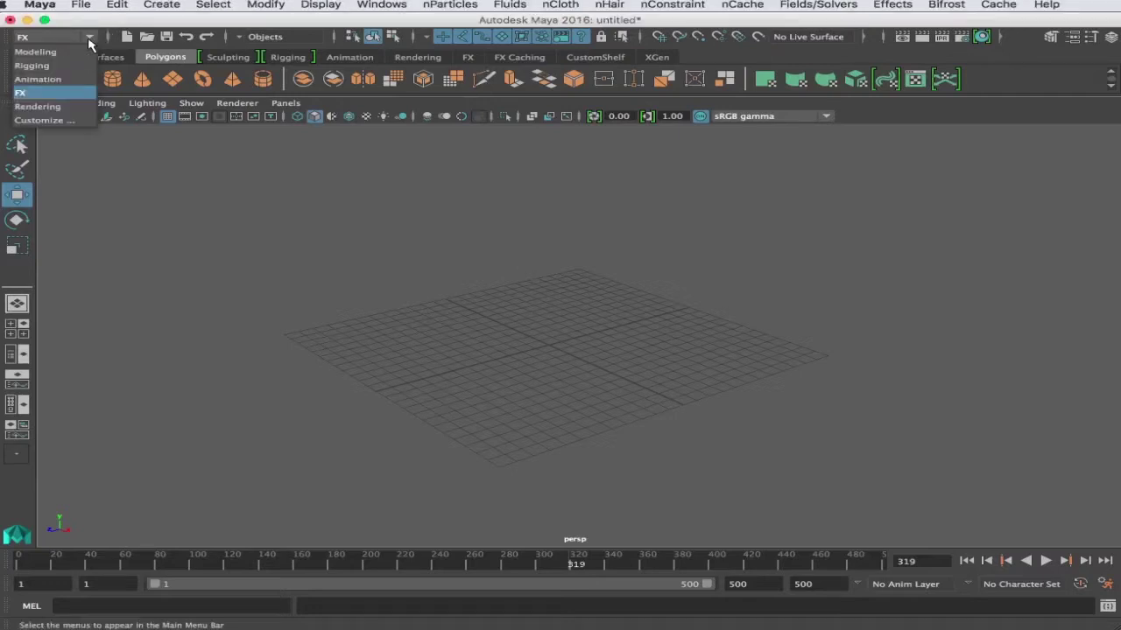
{"action": "left_click", "coordinate": [78, 51]}
{"action": "left_click", "coordinate": [87, 37]}
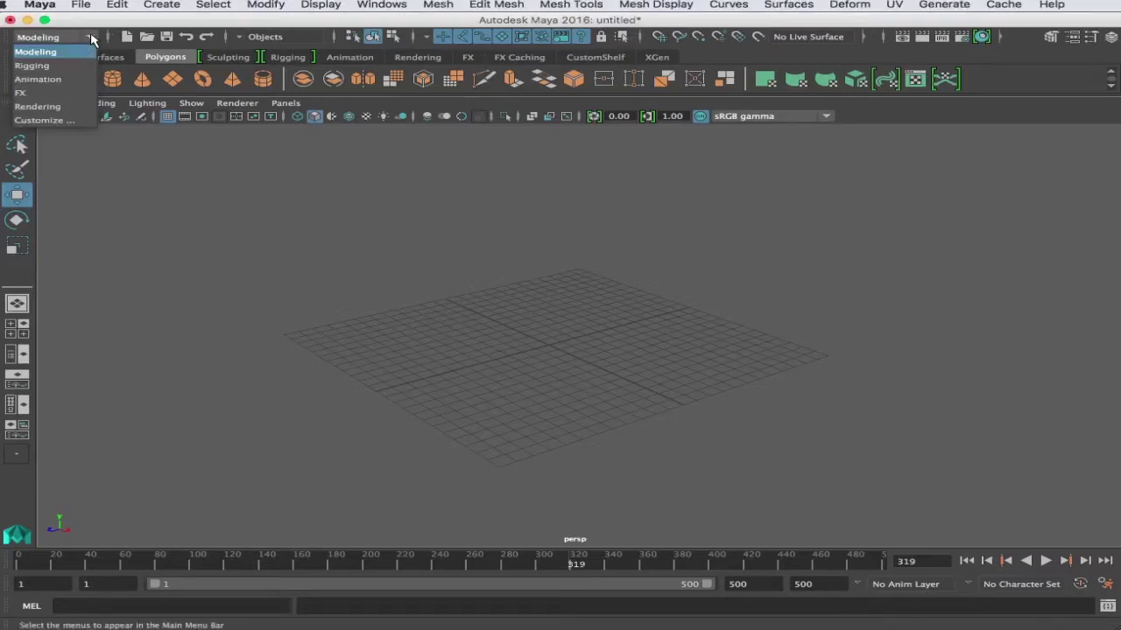
{"action": "left_click", "coordinate": [48, 97]}
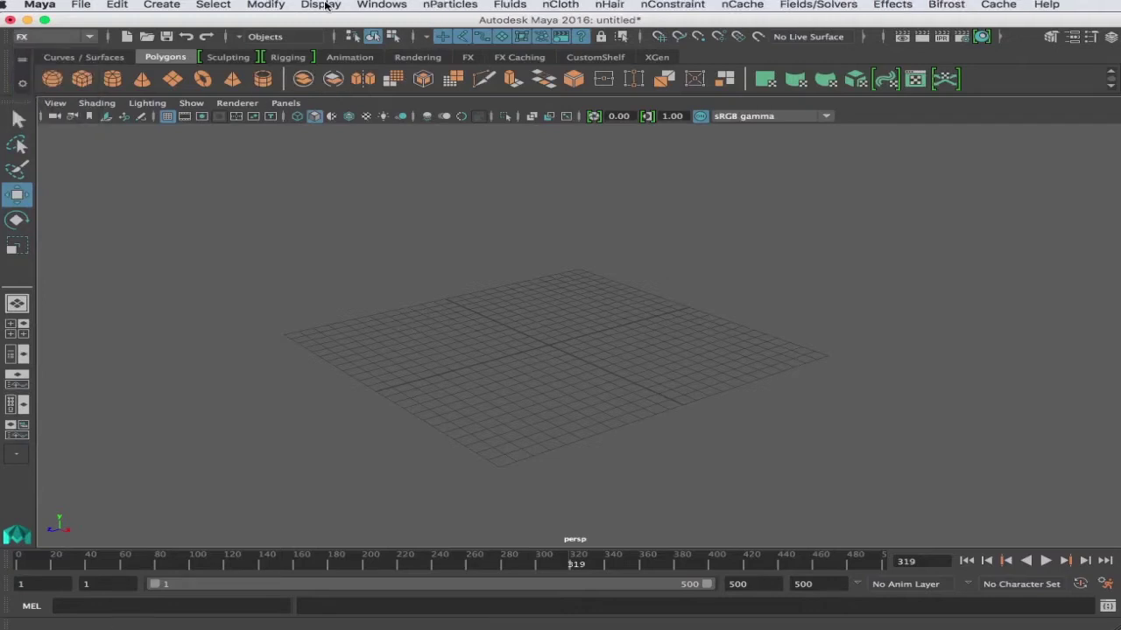
Tear off the nParticles menu, move it aside, and open the Create Emitter options
{"action": "left_click", "coordinate": [451, 5]}
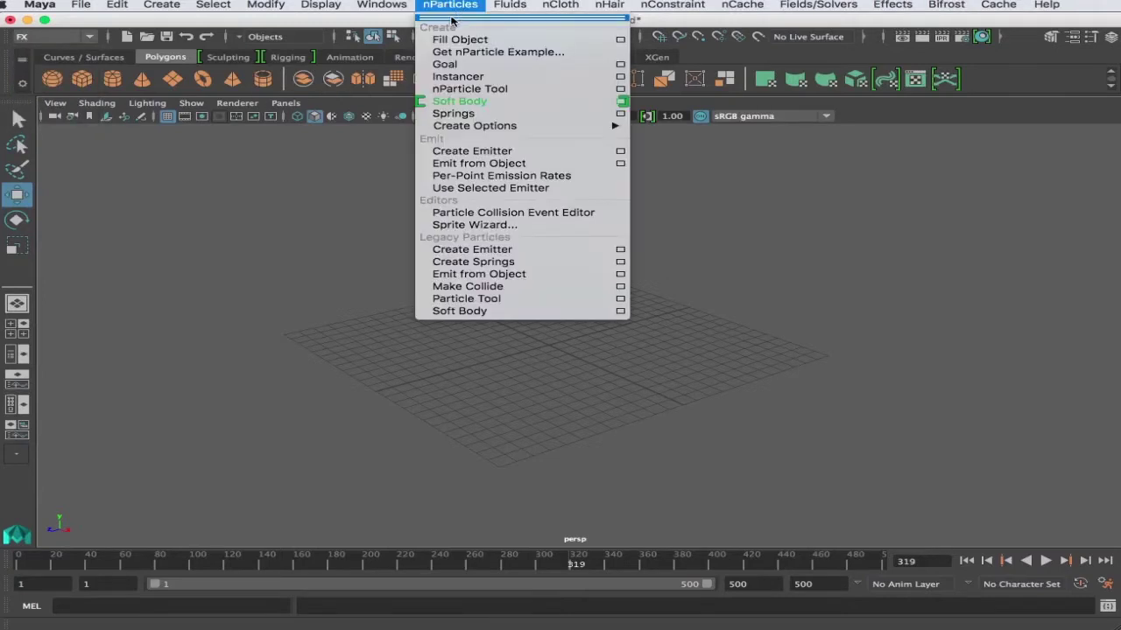
{"action": "left_click", "coordinate": [450, 17]}
{"action": "left_click_drag", "start_coordinate": [499, 24], "coordinate": [952, 38]}
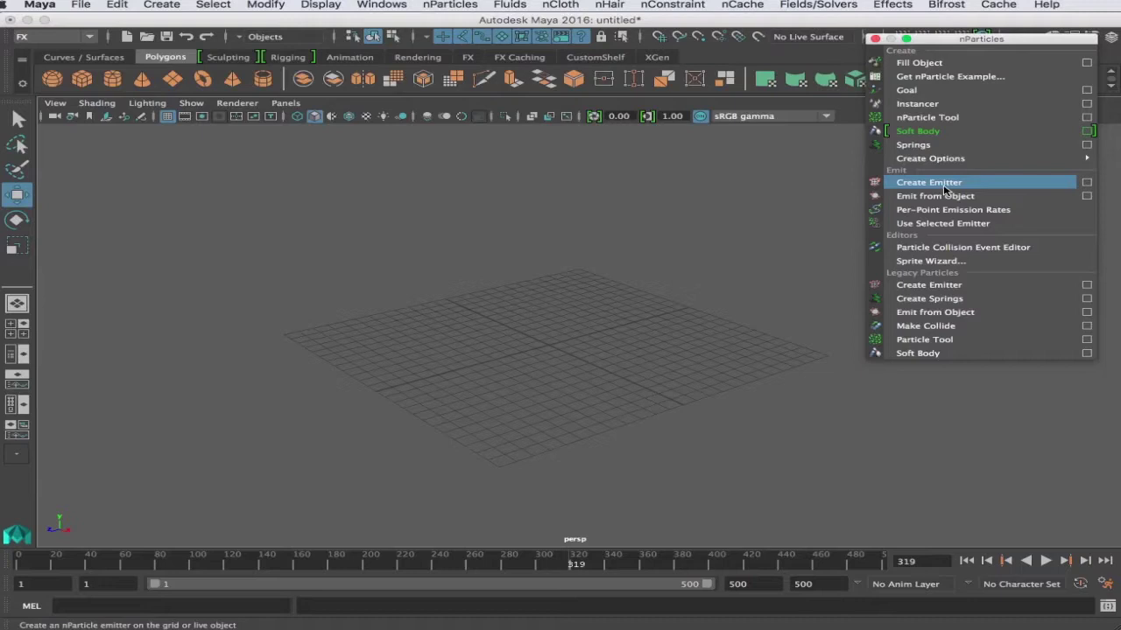
{"action": "left_click", "coordinate": [1086, 183]}
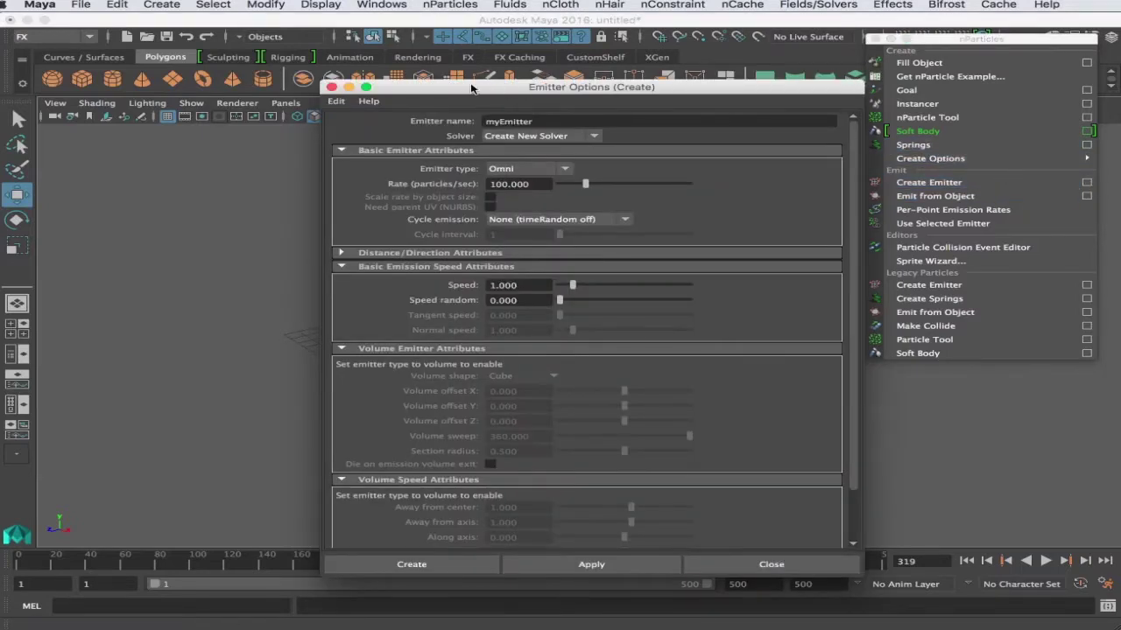
Reset Emitter Options to defaults (Omni, rate 100, speed 1.000) and move the dialog off the grid
{"action": "left_click", "coordinate": [337, 101]}
{"action": "left_click", "coordinate": [368, 130]}
{"action": "left_click_drag", "start_coordinate": [511, 86], "coordinate": [762, 20]}
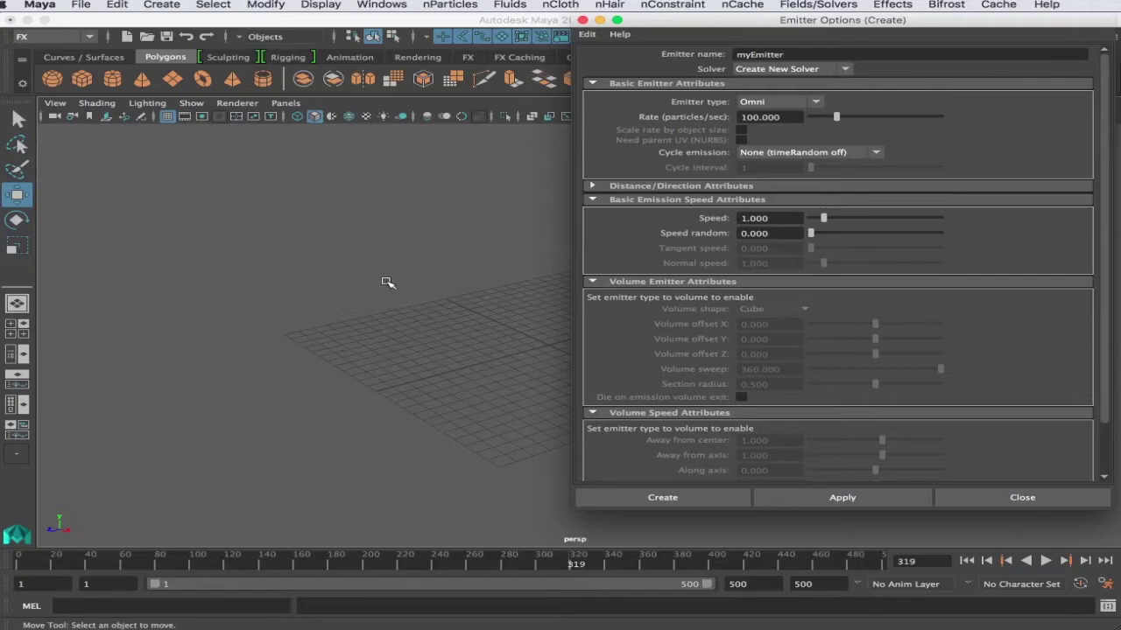
{"action": "left_click_drag", "start_coordinate": [681, 20], "coordinate": [648, 21]}
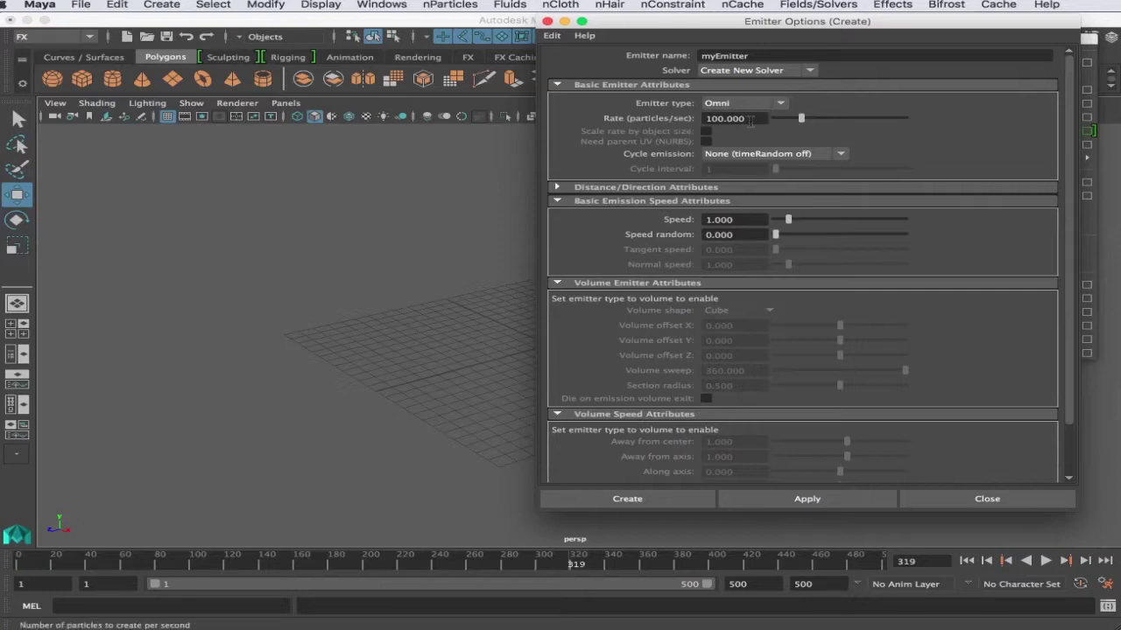
Check the Distance/Direction attributes, keep Speed at 1.000, and set Speed random to 0.5
{"action": "left_click", "coordinate": [557, 187]}
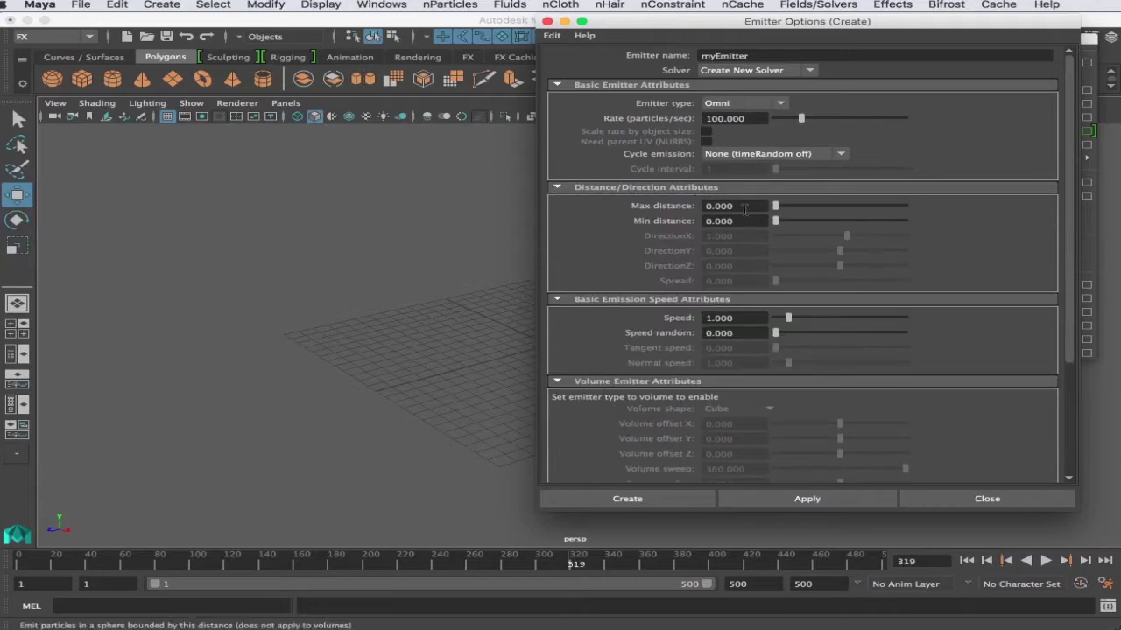
{"action": "left_click", "coordinate": [556, 190]}
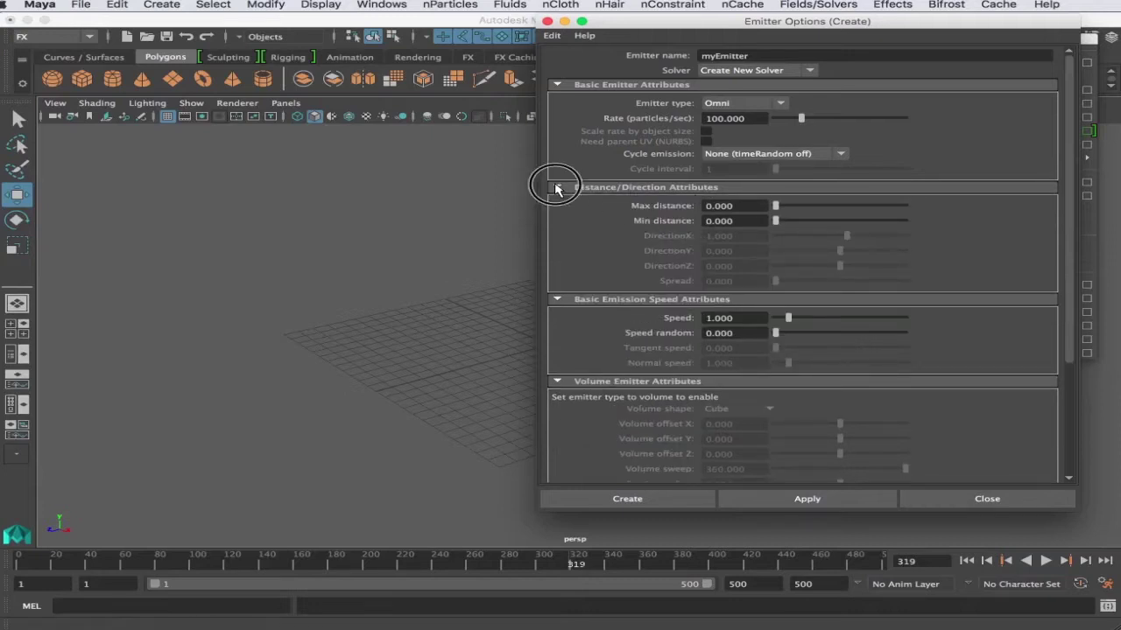
{"action": "left_click", "coordinate": [715, 219]}
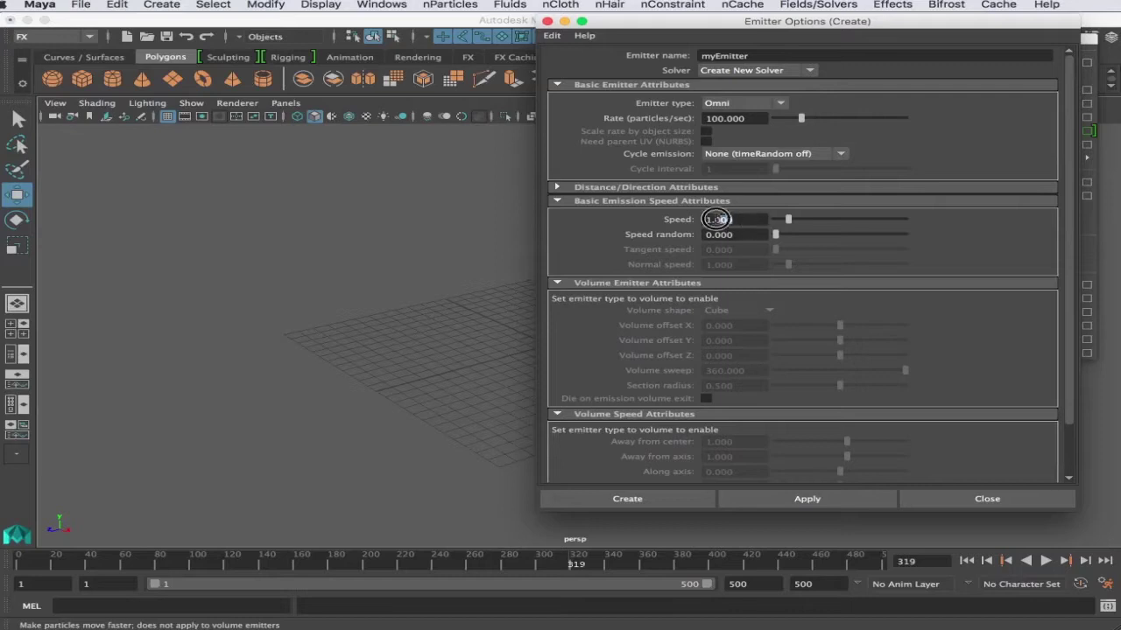
{"action": "double_click", "coordinate": [715, 219]}
{"action": "left_click", "coordinate": [738, 220]}
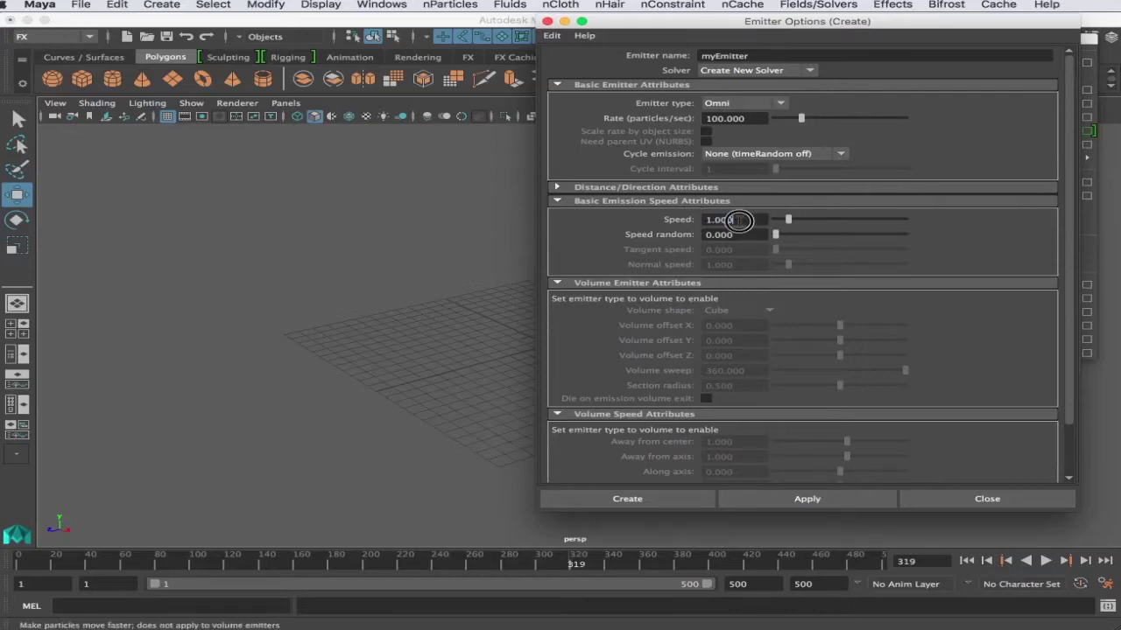
{"action": "double_click", "coordinate": [738, 219]}
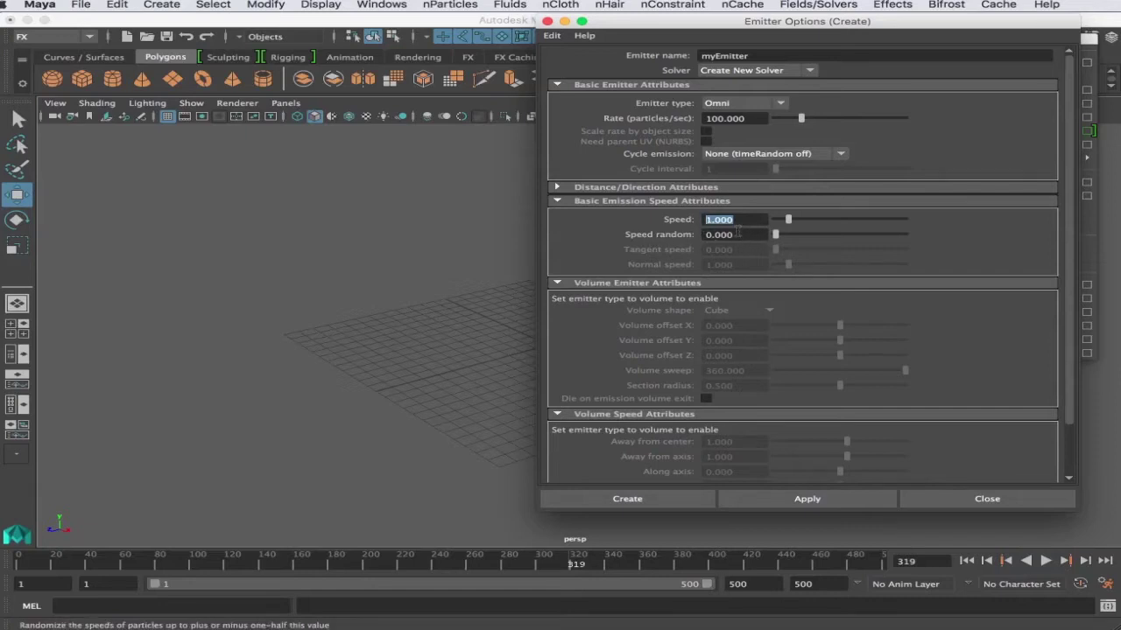
{"action": "key", "text": "Tab"}
{"action": "type", "text": ".5"}
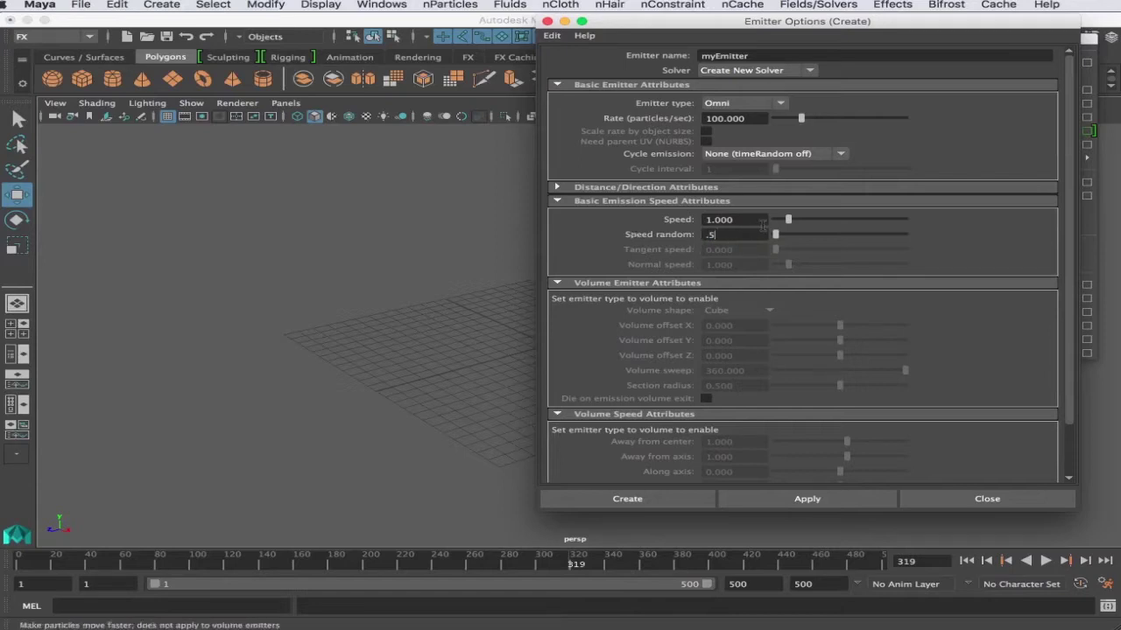
{"action": "left_click", "coordinate": [750, 218]}
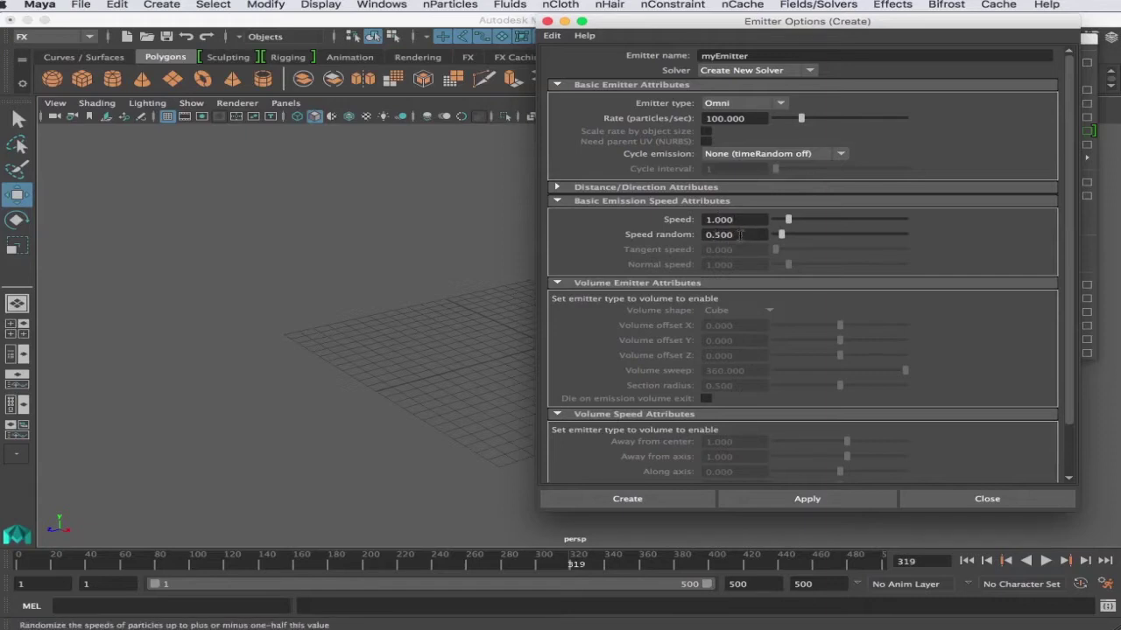
Change Speed random to 1, then clear it and create the emitter
{"action": "left_click", "coordinate": [718, 235]}
{"action": "left_click", "coordinate": [718, 219]}
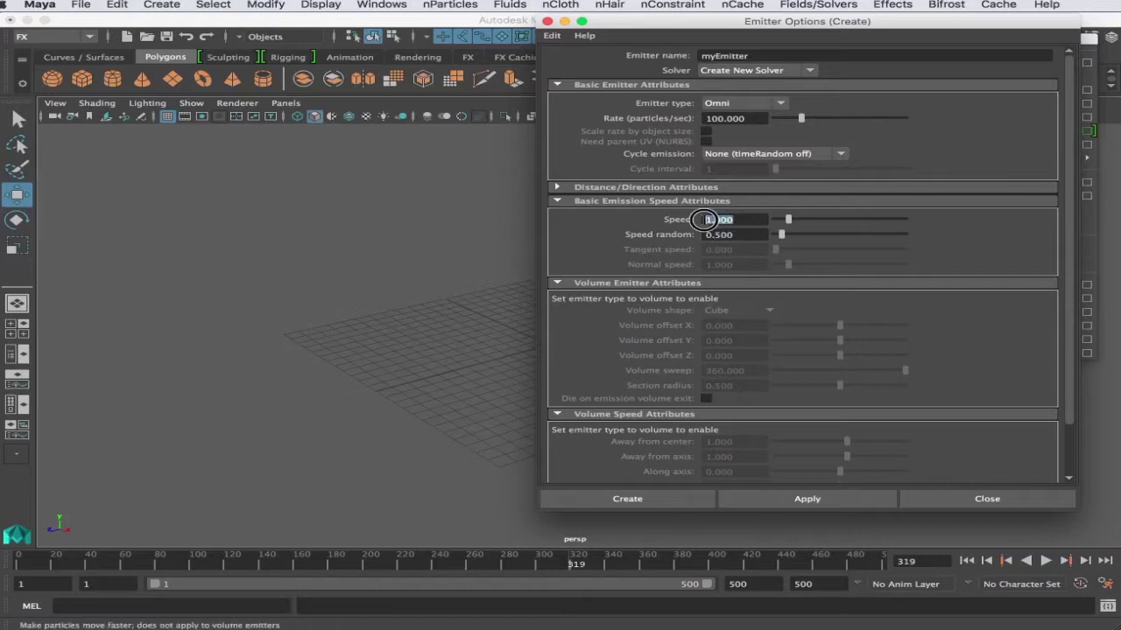
{"action": "left_click", "coordinate": [680, 231]}
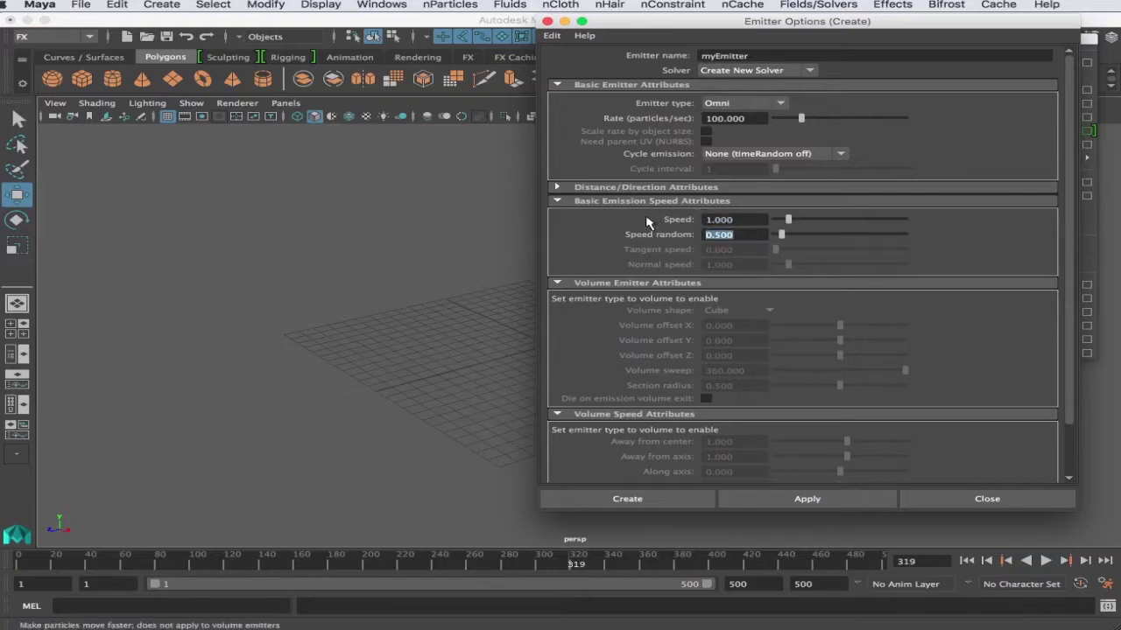
{"action": "type", "text": "1"}
{"action": "key", "text": "Return"}
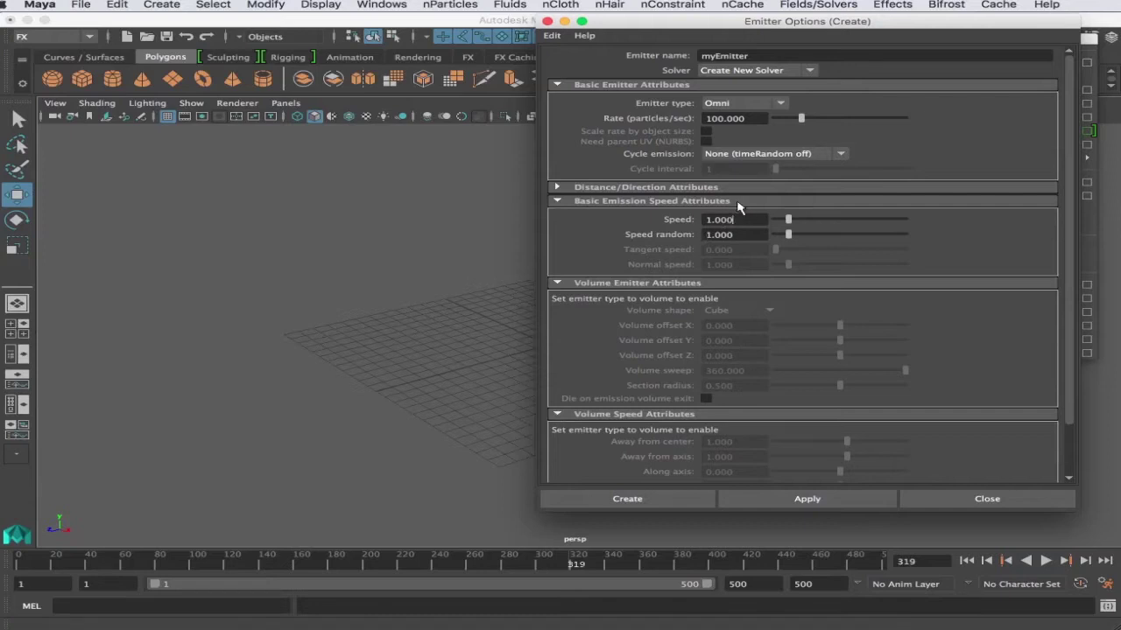
{"action": "left_click_drag", "start_coordinate": [740, 235], "coordinate": [639, 240]}
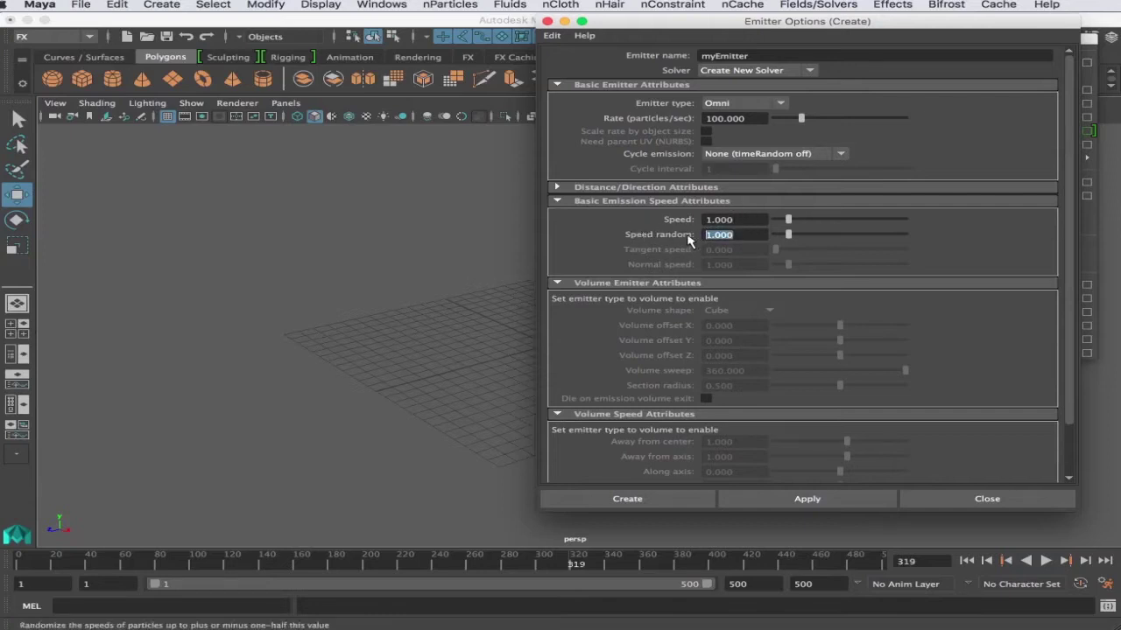
{"action": "key", "text": "BackSpace"}
{"action": "scroll", "coordinate": [910, 320], "scroll_direction": "down", "scroll_amount": 3}
{"action": "scroll", "coordinate": [832, 307], "scroll_direction": "up", "scroll_amount": 2}
{"action": "scroll", "coordinate": [831, 306], "scroll_direction": "up", "scroll_amount": 1}
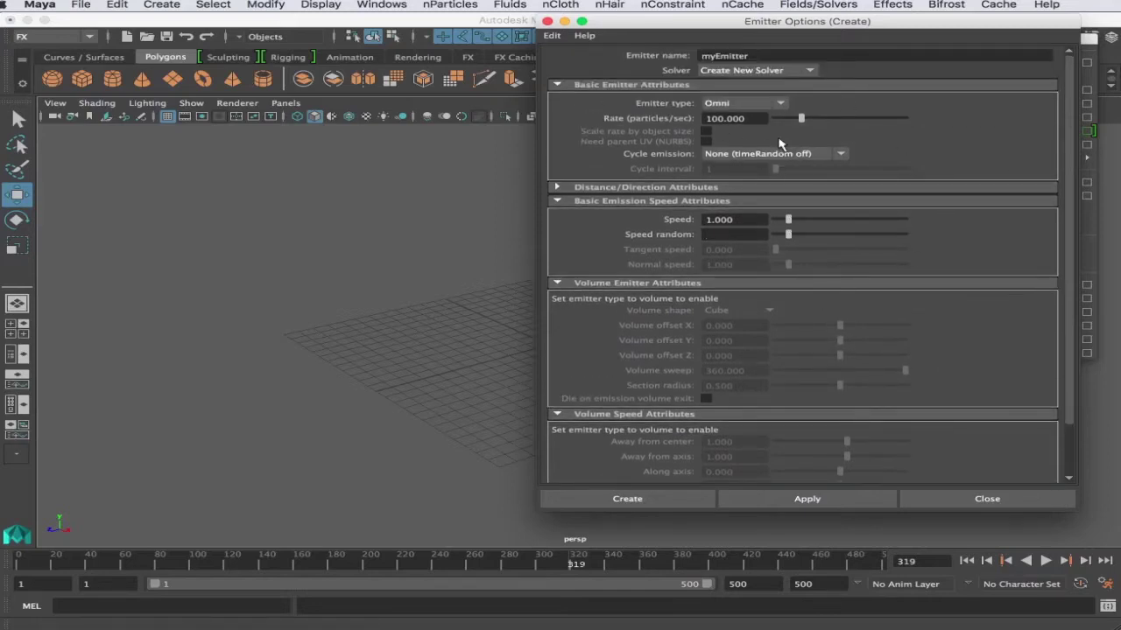
{"action": "left_click", "coordinate": [650, 501]}
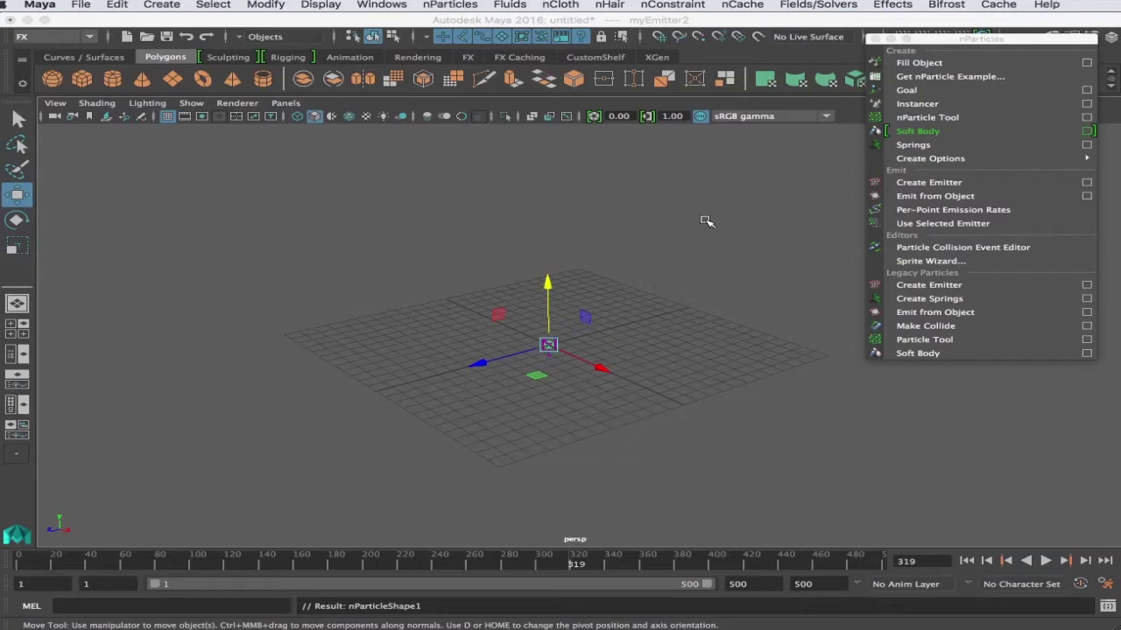
Zoom in on myEmitter2, close the floating nParticles window, and show the emitter's attributes
{"action": "scroll", "coordinate": [580, 320], "scroll_direction": "up", "scroll_amount": 4}
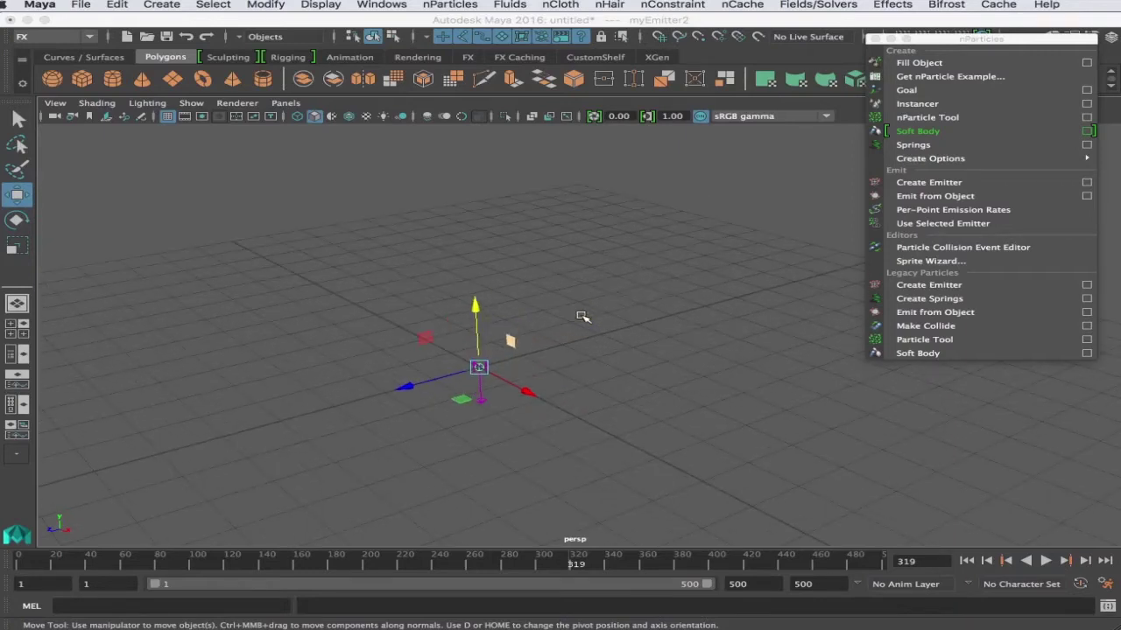
{"action": "left_click", "coordinate": [523, 324]}
{"action": "scroll", "coordinate": [516, 331], "scroll_direction": "up", "scroll_amount": 3}
{"action": "left_click", "coordinate": [393, 394]}
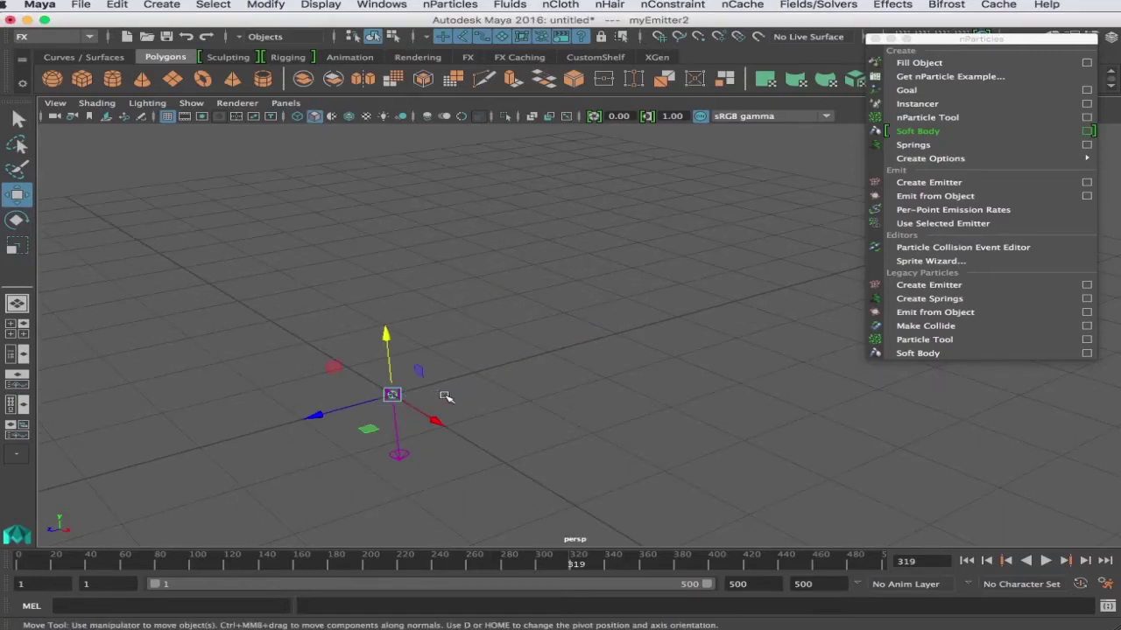
{"action": "left_click", "coordinate": [980, 37]}
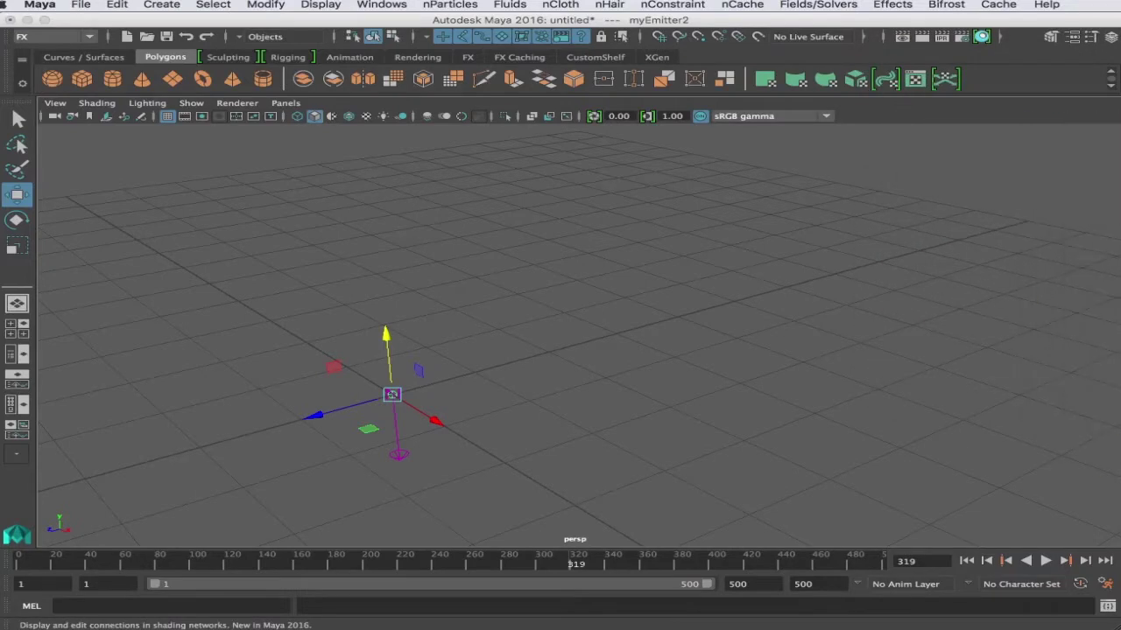
{"action": "left_click", "coordinate": [1071, 37]}
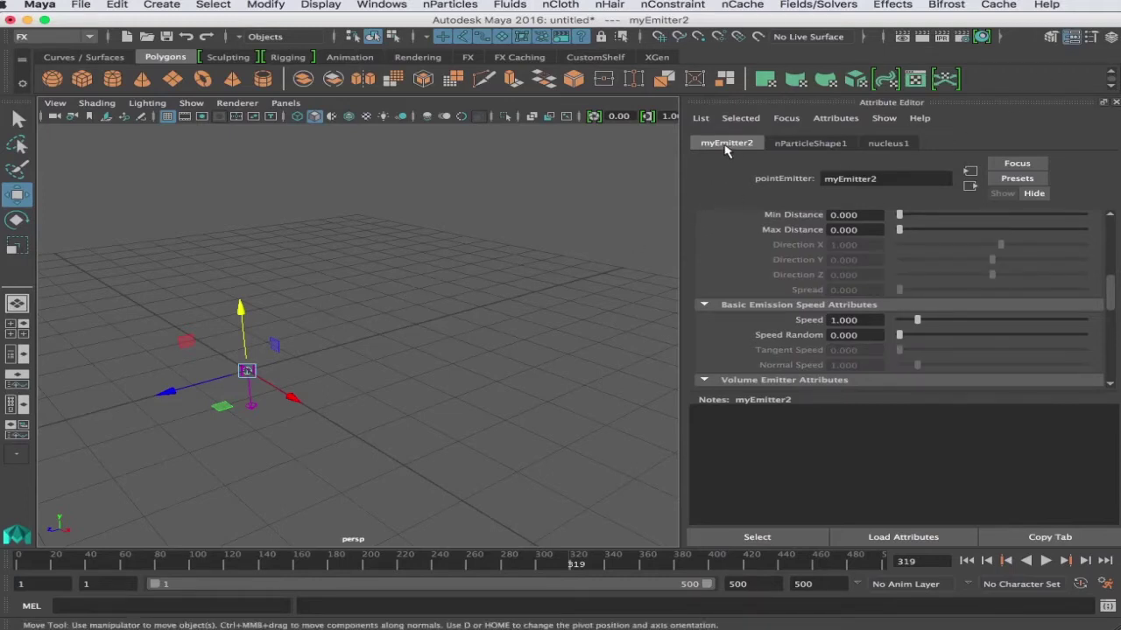
View the nParticleShape1 attributes, then the nucleus1 solver's Gravity 9.800 settings
{"action": "left_click", "coordinate": [814, 147]}
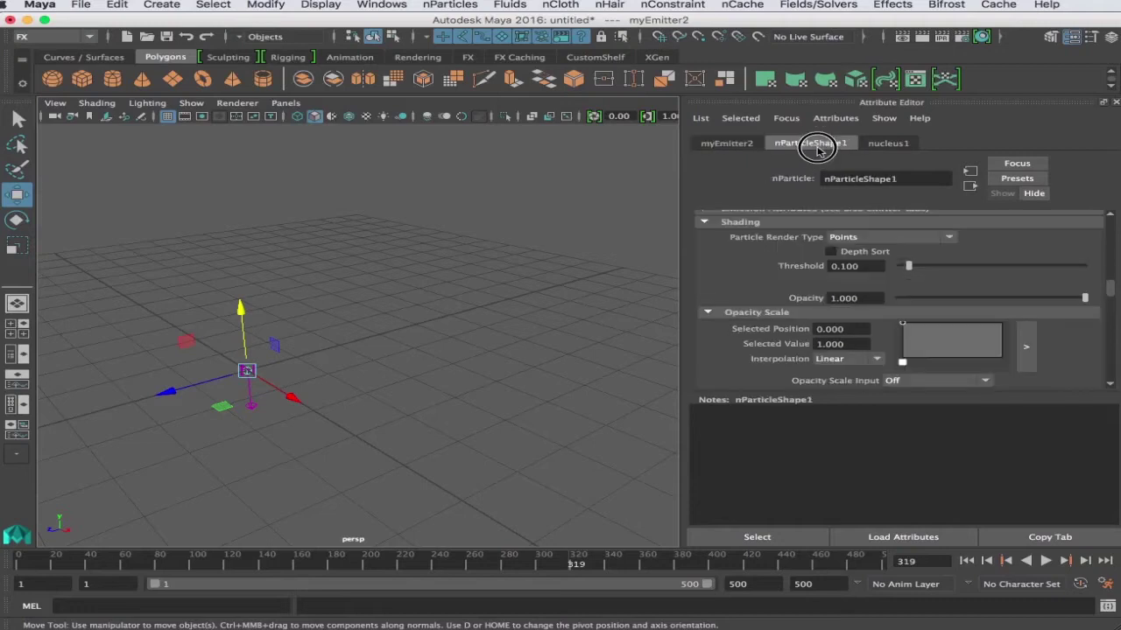
{"action": "left_click", "coordinate": [889, 144]}
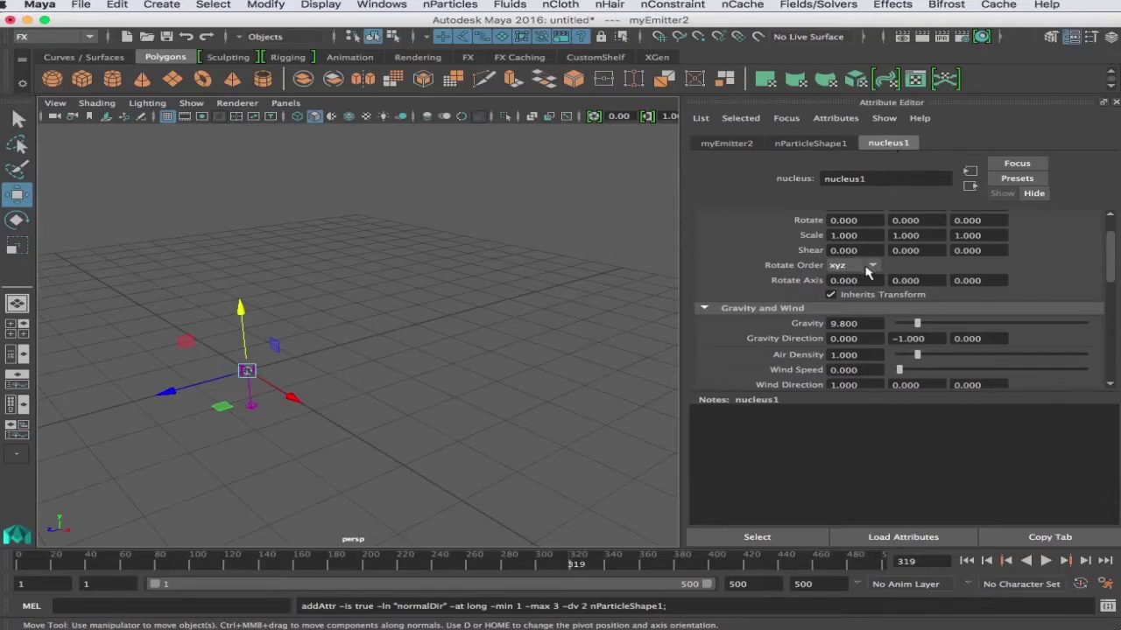
Review the nucleus1 Gravity value of 9.800
{"action": "scroll", "coordinate": [867, 273], "scroll_direction": "down", "scroll_amount": 8}
{"action": "scroll", "coordinate": [867, 273], "scroll_direction": "down", "scroll_amount": 3}
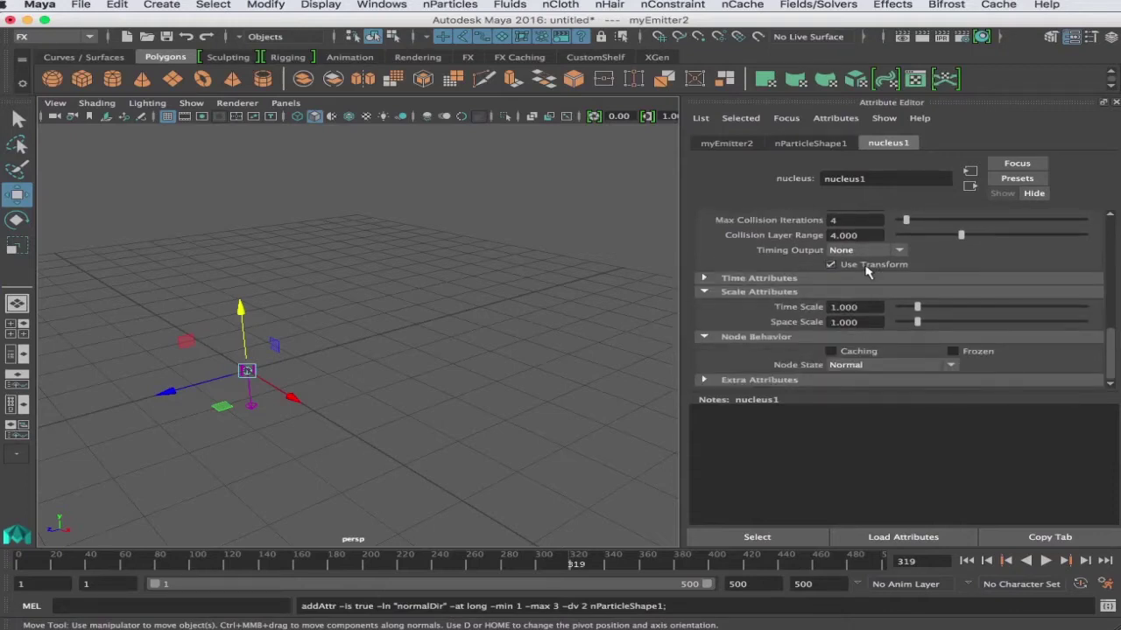
{"action": "scroll", "coordinate": [867, 271], "scroll_direction": "up", "scroll_amount": 1}
{"action": "scroll", "coordinate": [865, 266], "scroll_direction": "up", "scroll_amount": 6}
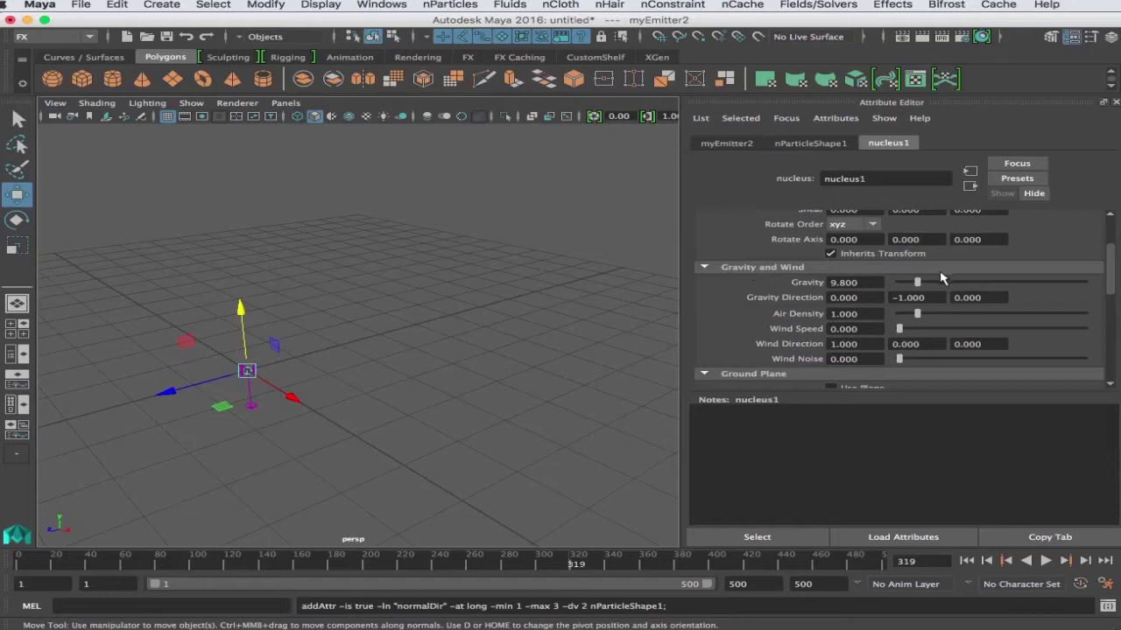
{"action": "scroll", "coordinate": [943, 267], "scroll_direction": "up", "scroll_amount": 2}
{"action": "scroll", "coordinate": [944, 263], "scroll_direction": "down", "scroll_amount": 3}
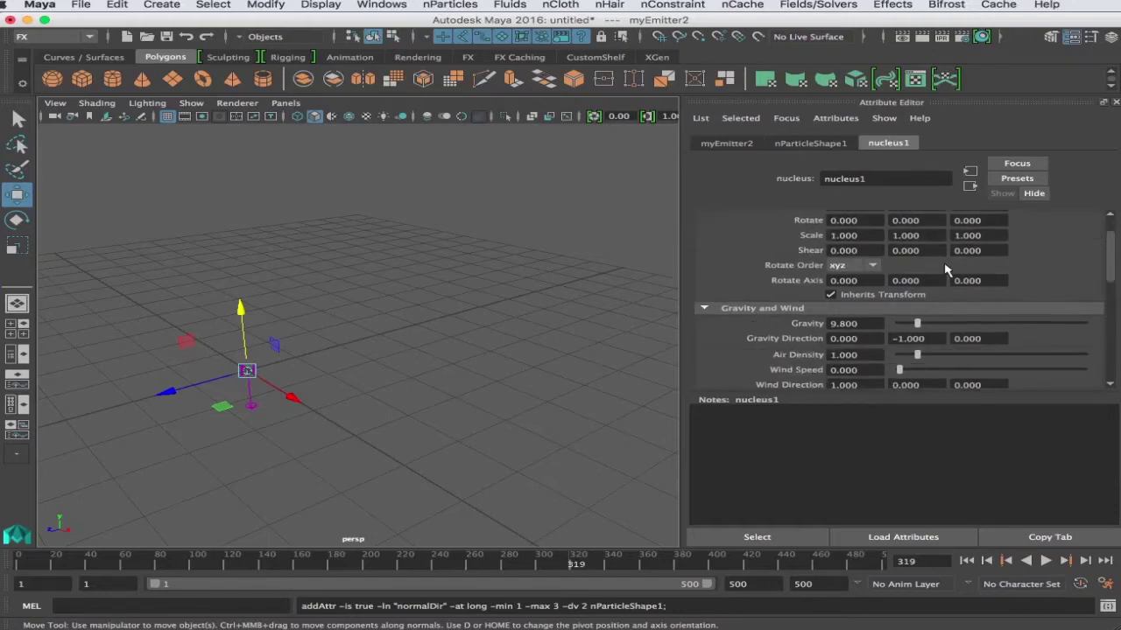
{"action": "left_click", "coordinate": [854, 242]}
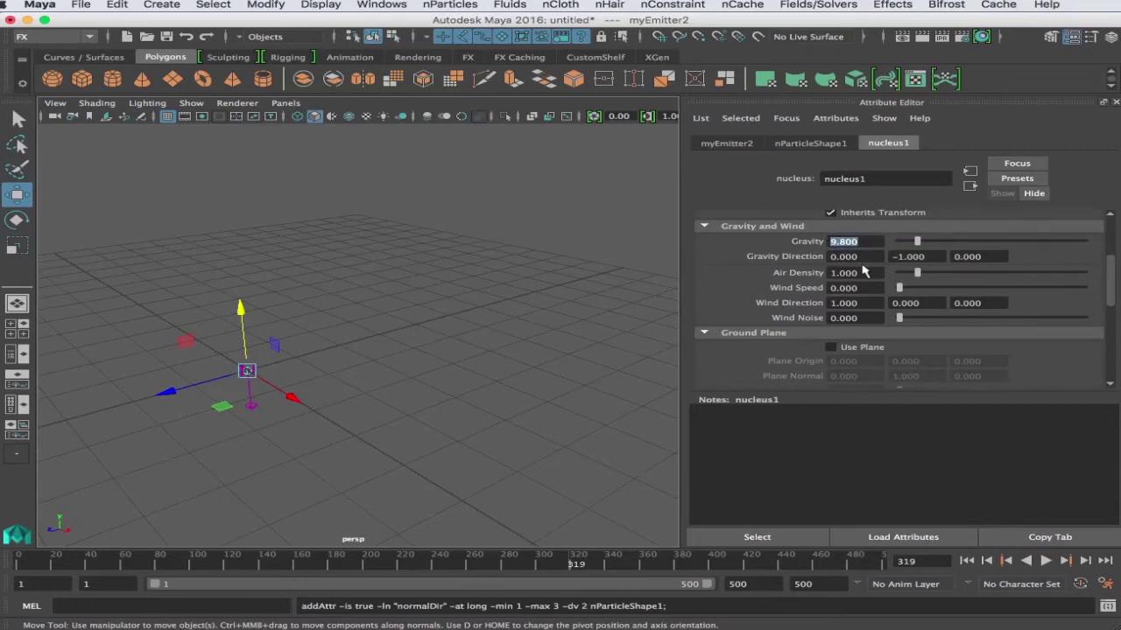
{"action": "scroll", "coordinate": [866, 267], "scroll_direction": "up", "scroll_amount": 1}
{"action": "scroll", "coordinate": [868, 263], "scroll_direction": "up", "scroll_amount": 2}
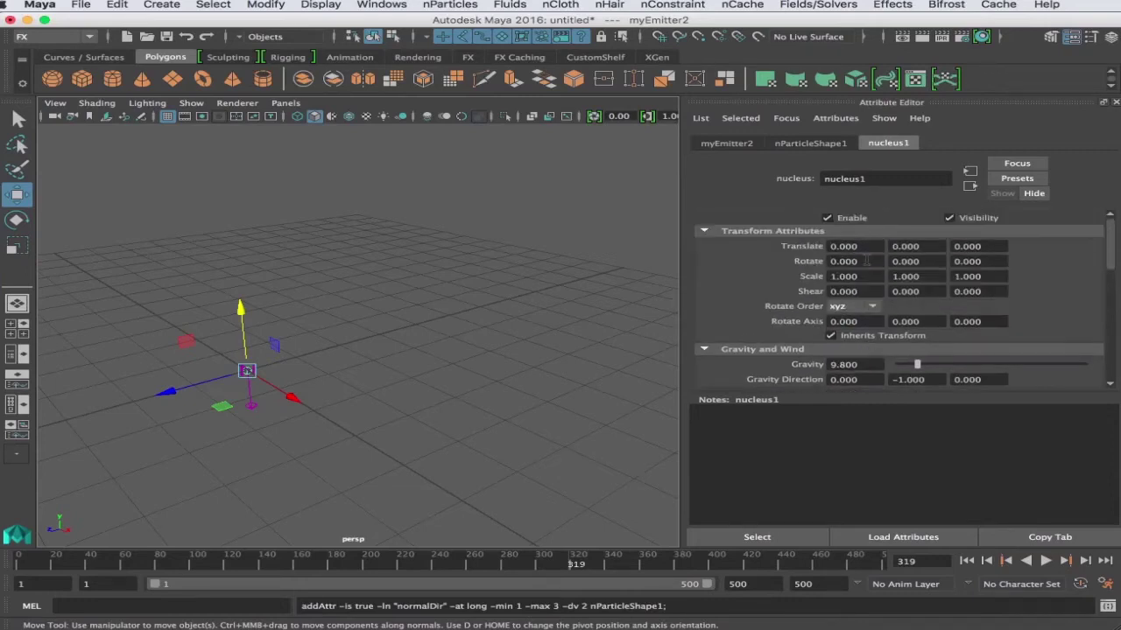
{"action": "double_click", "coordinate": [873, 364]}
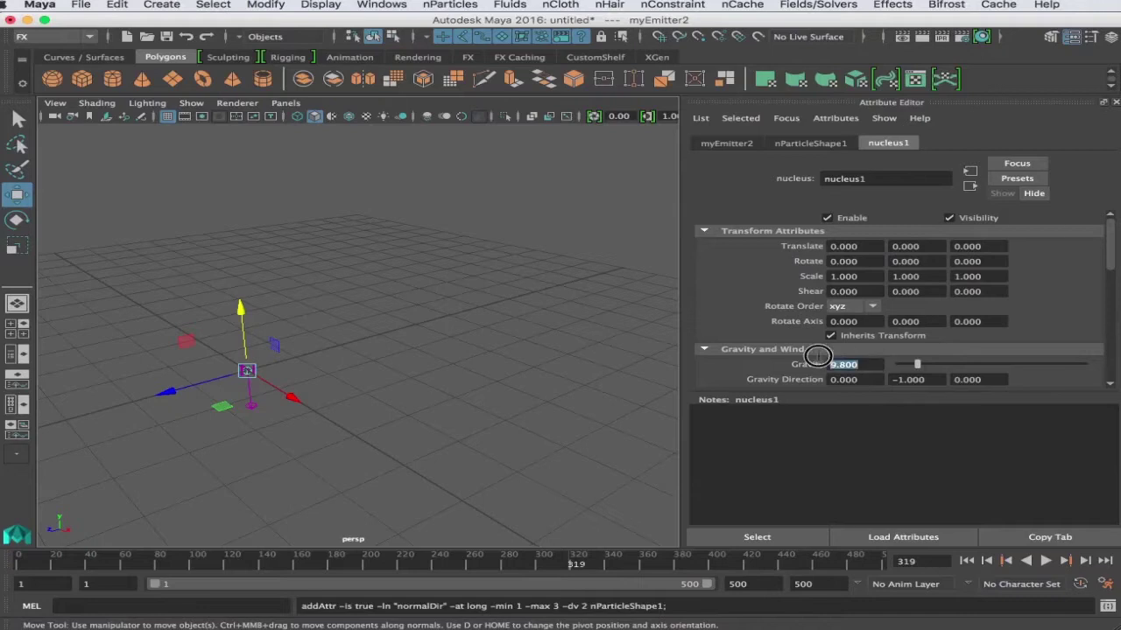
Check the Gravity Direction values 0, -1, 0, then return to nParticleShape1 attributes
{"action": "scroll", "coordinate": [897, 361], "scroll_direction": "down", "scroll_amount": 2}
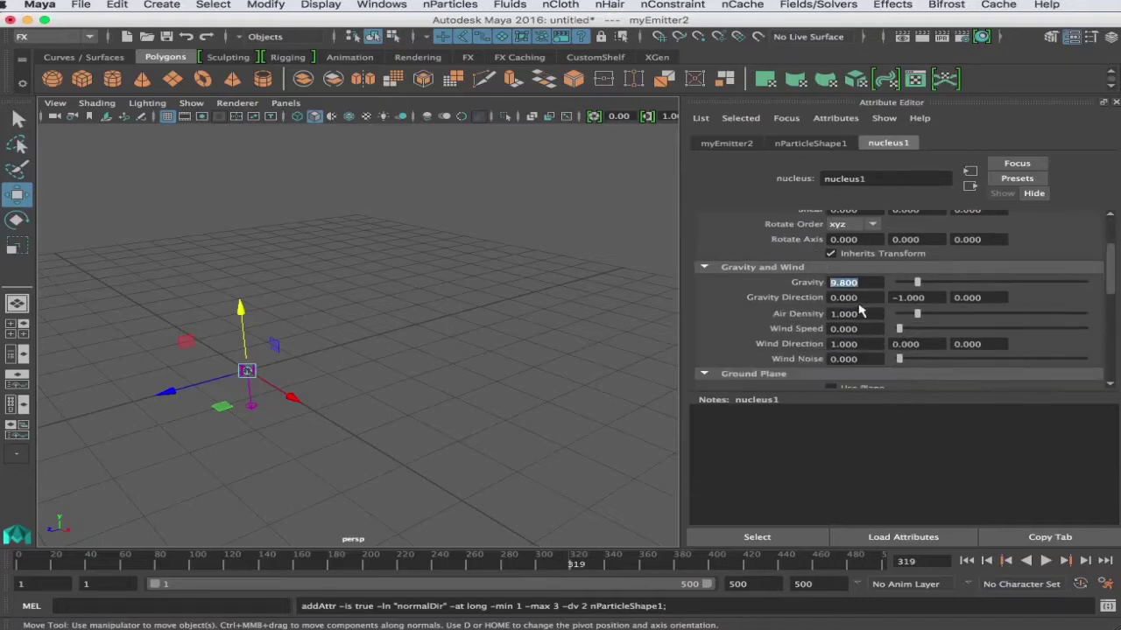
{"action": "left_click", "coordinate": [842, 297]}
{"action": "left_click", "coordinate": [935, 298]}
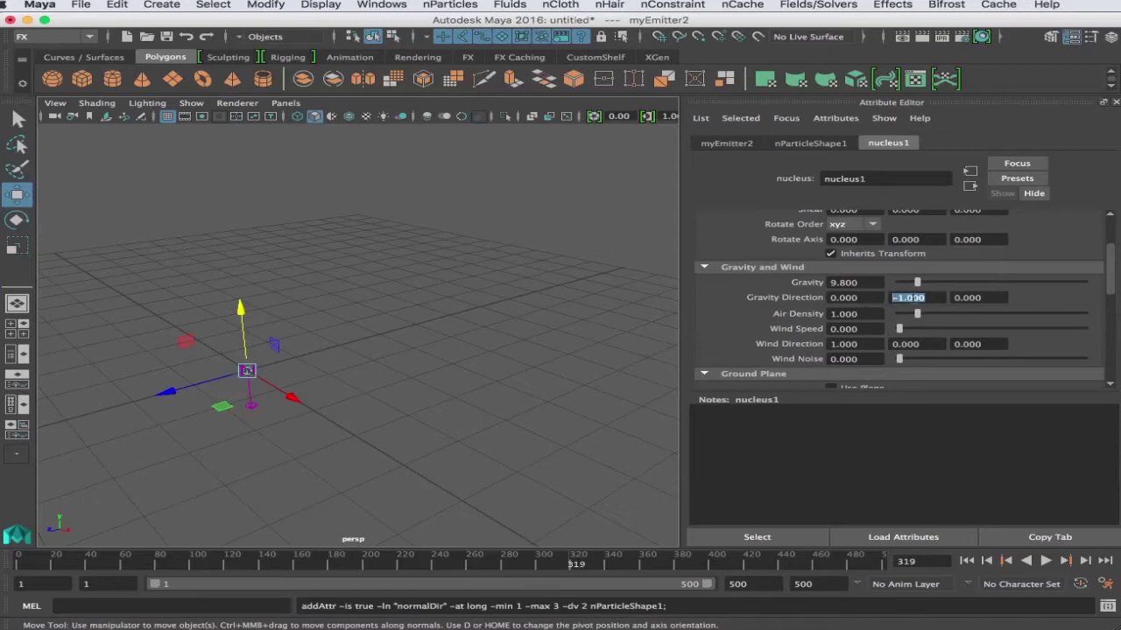
{"action": "left_click", "coordinate": [863, 283]}
{"action": "left_click", "coordinate": [982, 299]}
{"action": "left_click", "coordinate": [810, 143]}
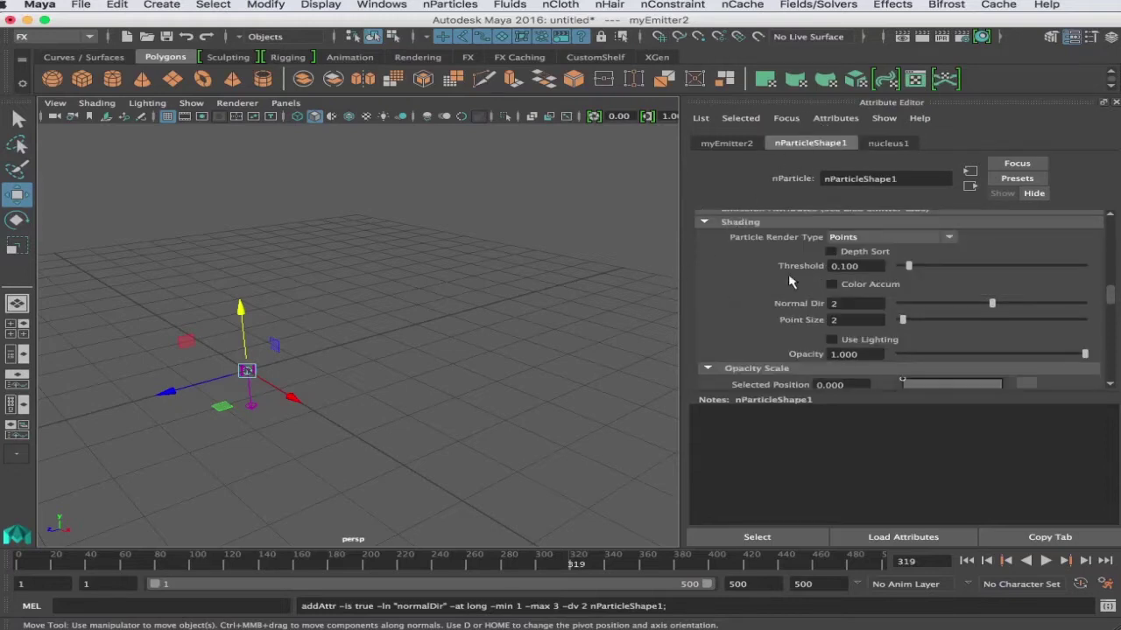
{"action": "left_click", "coordinate": [726, 144]}
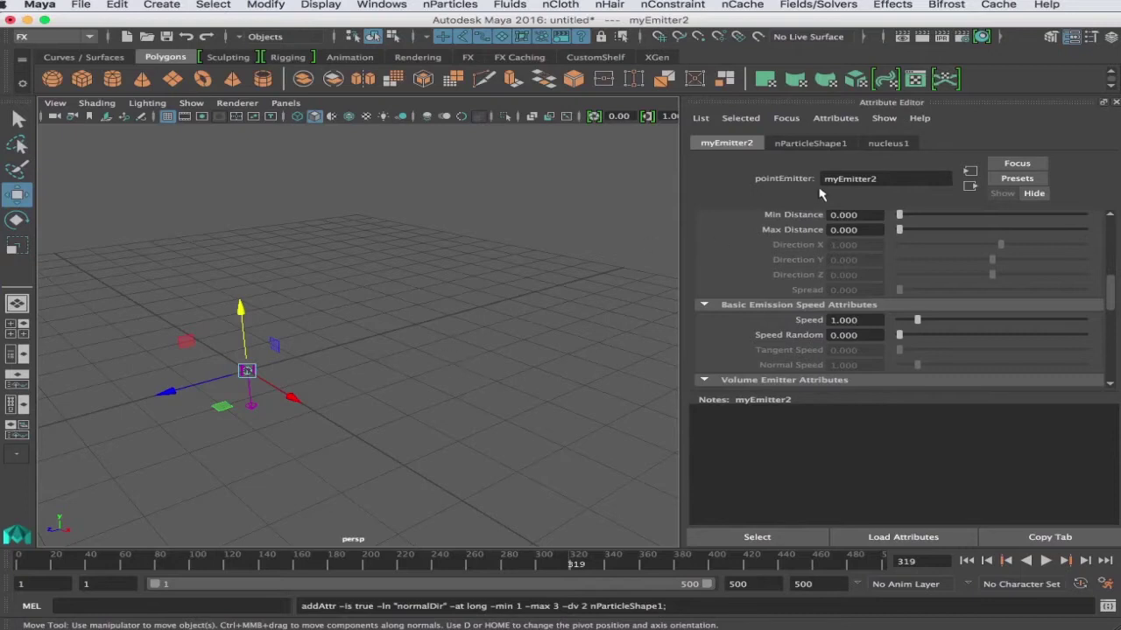
{"action": "left_click", "coordinate": [814, 145]}
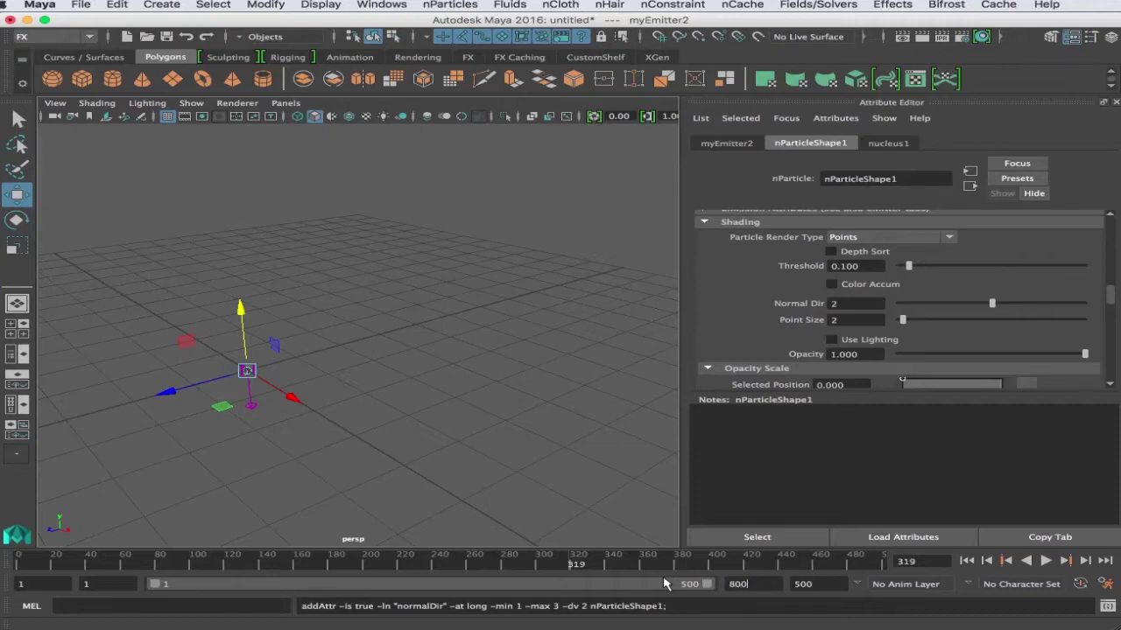
End the playback range at frame 800 and open the time slider preferences
{"action": "left_click", "coordinate": [827, 584]}
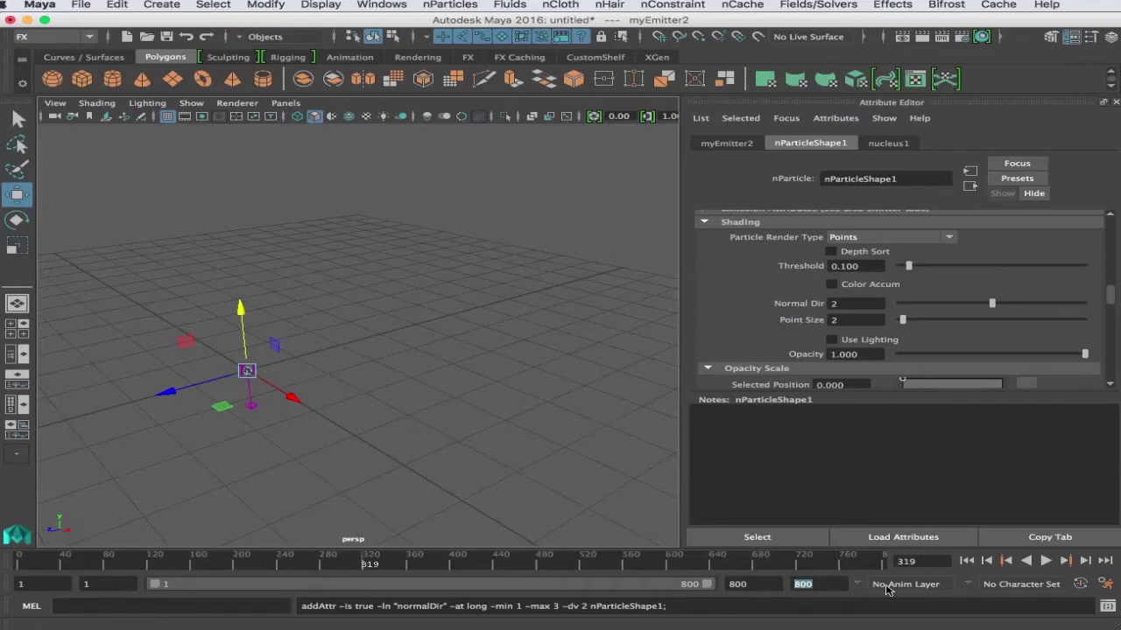
{"action": "left_click", "coordinate": [1107, 585]}
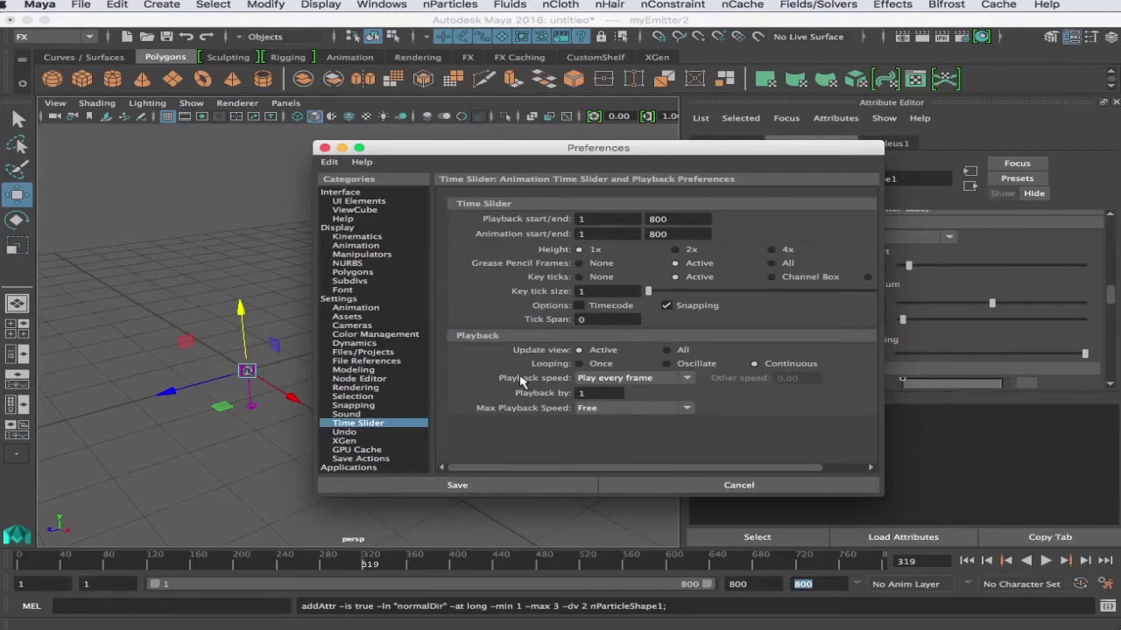
{"action": "left_click", "coordinate": [615, 379]}
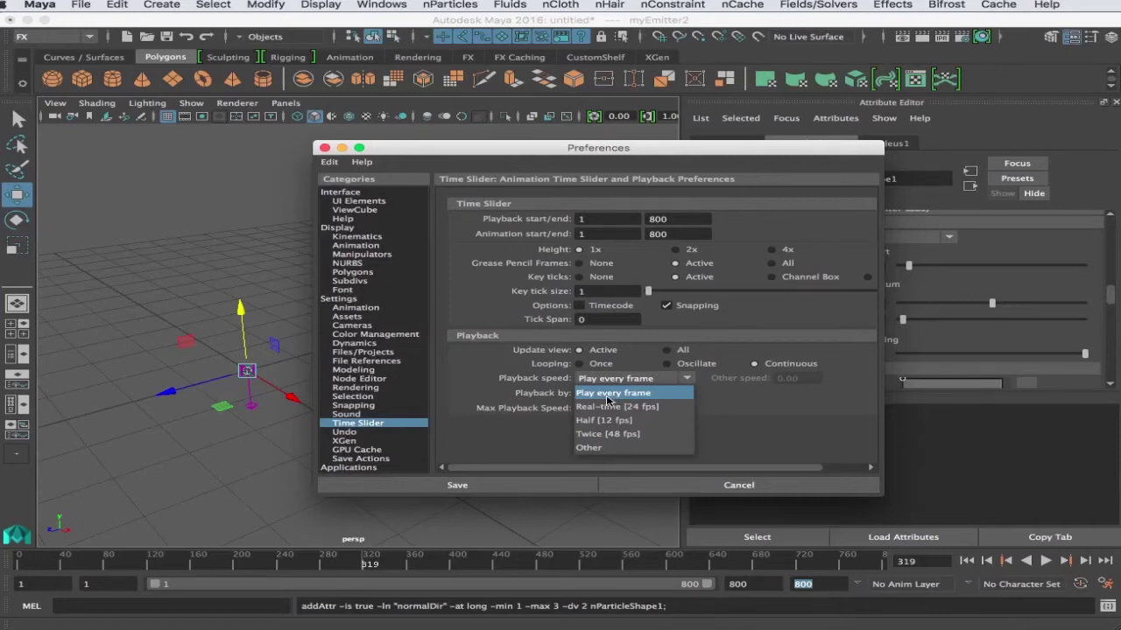
{"action": "left_click", "coordinate": [610, 394]}
{"action": "left_click", "coordinate": [473, 486]}
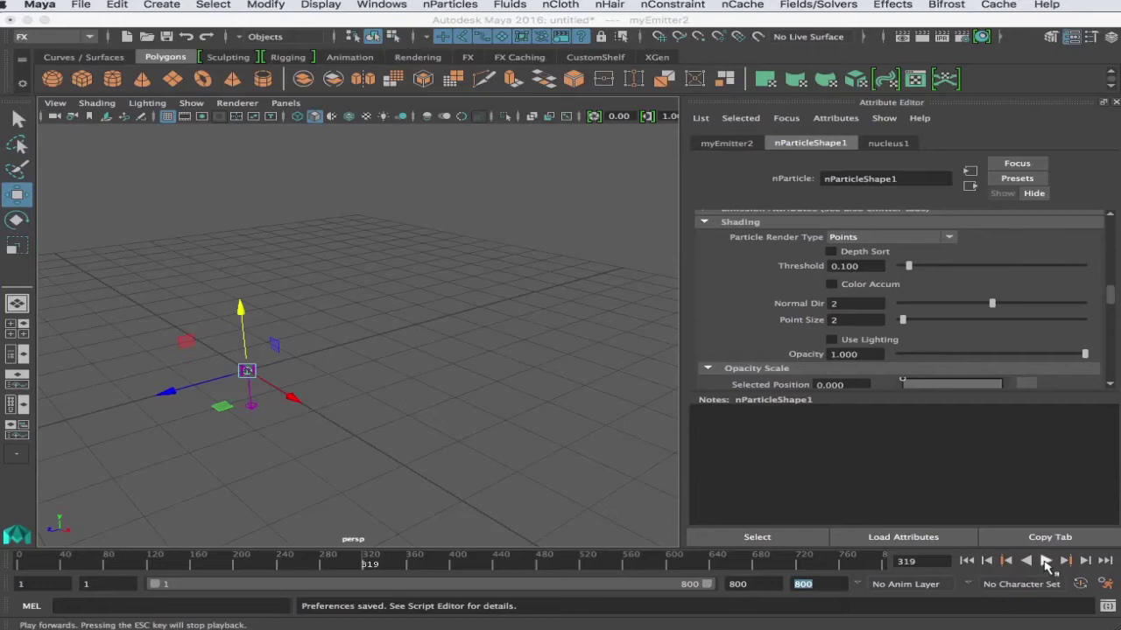
Play the particle simulation while framing the emitter, stopping at frame 247
{"action": "left_click", "coordinate": [1046, 562]}
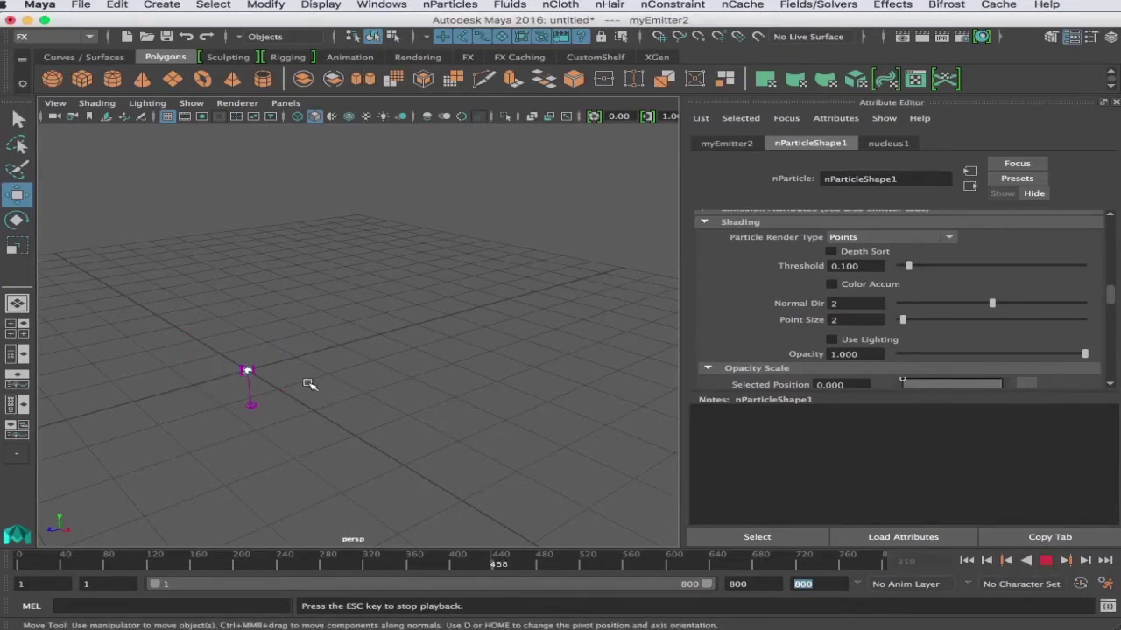
{"action": "left_click_drag", "start_coordinate": [320, 380], "coordinate": [305, 380], "text": "alt"}
{"action": "right_click_drag", "start_coordinate": [280, 380], "coordinate": [570, 400], "text": "alt"}
{"action": "left_click_drag", "start_coordinate": [570, 400], "coordinate": [445, 338], "text": "alt"}
{"action": "middle_click_drag", "start_coordinate": [446, 338], "coordinate": [455, 243], "text": "alt"}
{"action": "left_click_drag", "start_coordinate": [455, 244], "coordinate": [531, 260], "text": "alt"}
{"action": "right_click_drag", "start_coordinate": [530, 260], "coordinate": [509, 325], "text": "alt"}
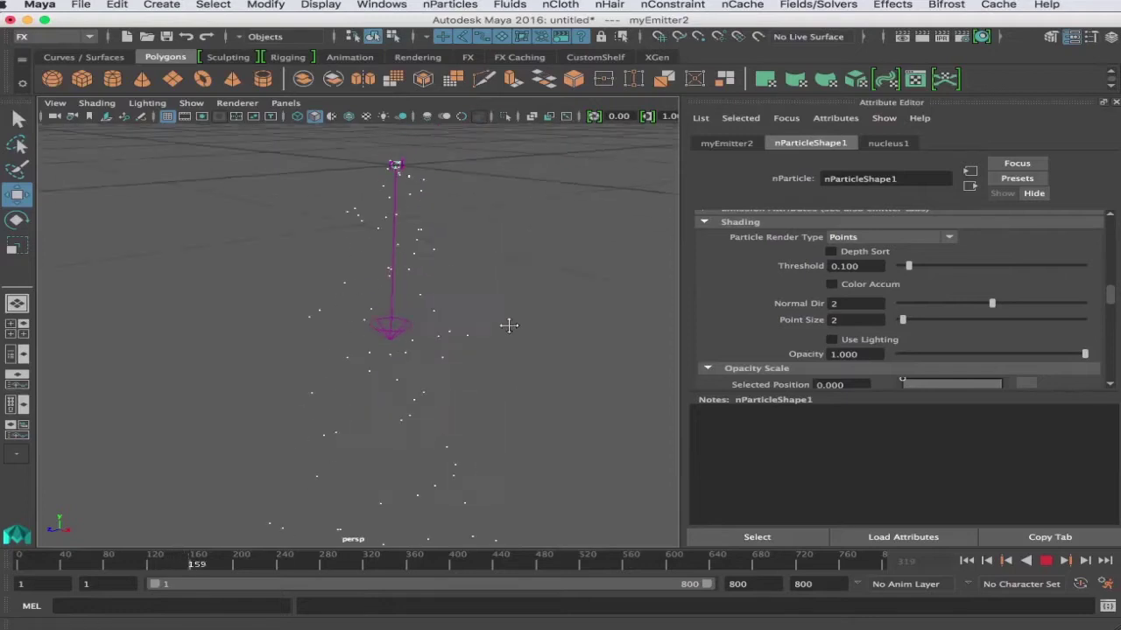
{"action": "left_click_drag", "start_coordinate": [508, 326], "coordinate": [512, 350], "text": "alt"}
{"action": "left_click", "coordinate": [1046, 560]}
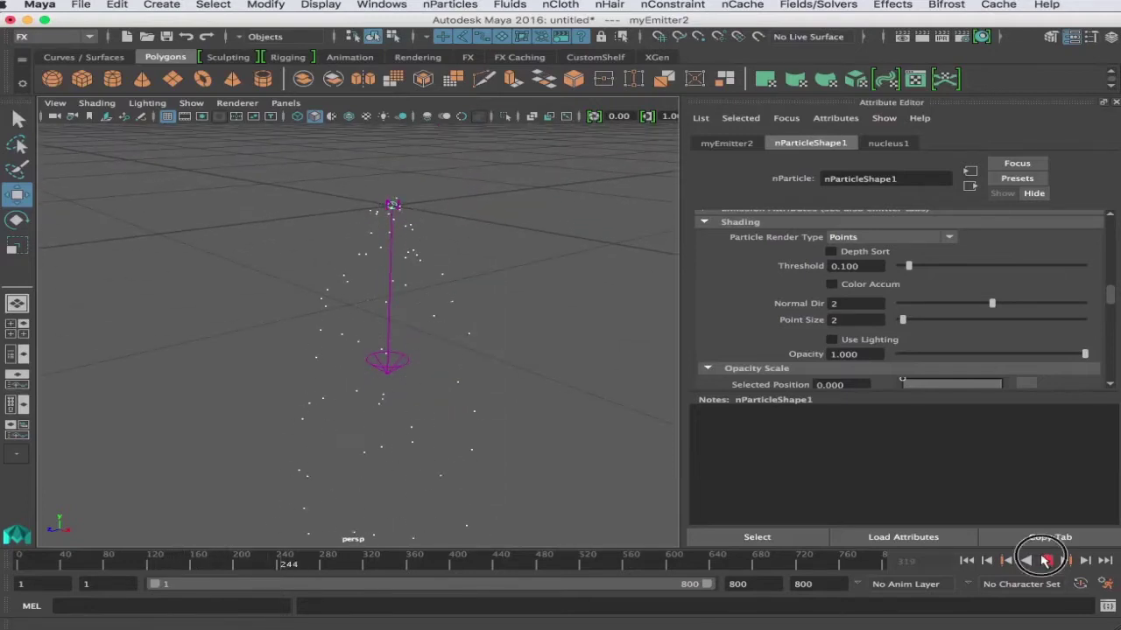
Rewind to frame 1 and replay the simulation, stopping at frame 483
{"action": "left_click", "coordinate": [967, 560]}
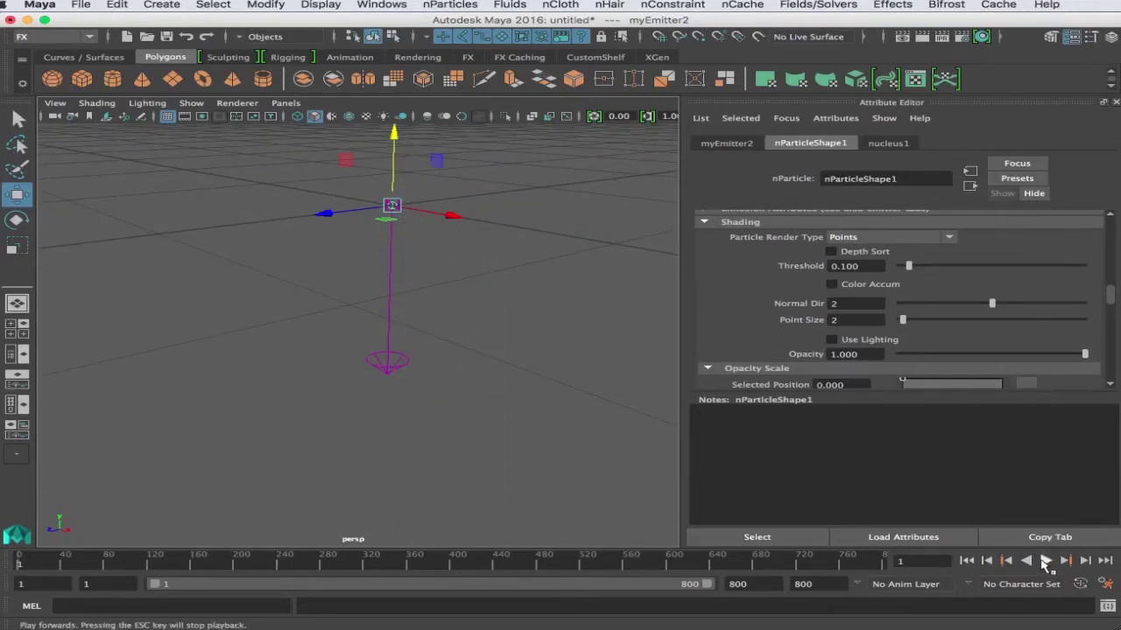
{"action": "left_click", "coordinate": [1045, 561]}
{"action": "left_click_drag", "start_coordinate": [402, 208], "coordinate": [455, 359], "text": "alt"}
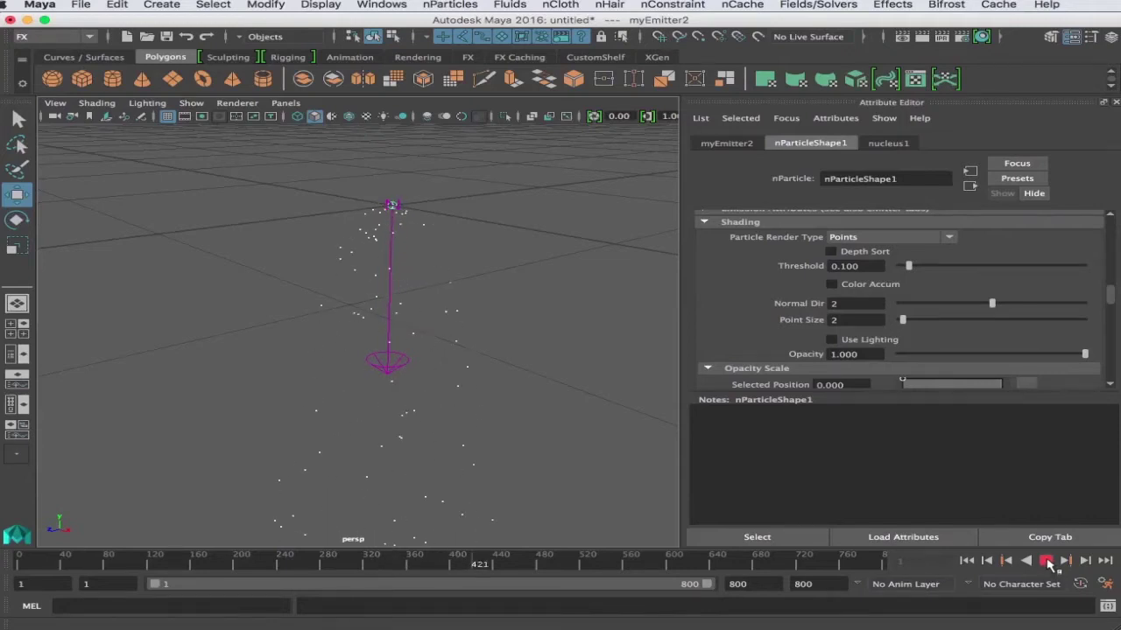
{"action": "left_click", "coordinate": [1046, 561]}
Select the nParticle, view the spray from above, then undo back to the nParticle selection
{"action": "left_click", "coordinate": [458, 303]}
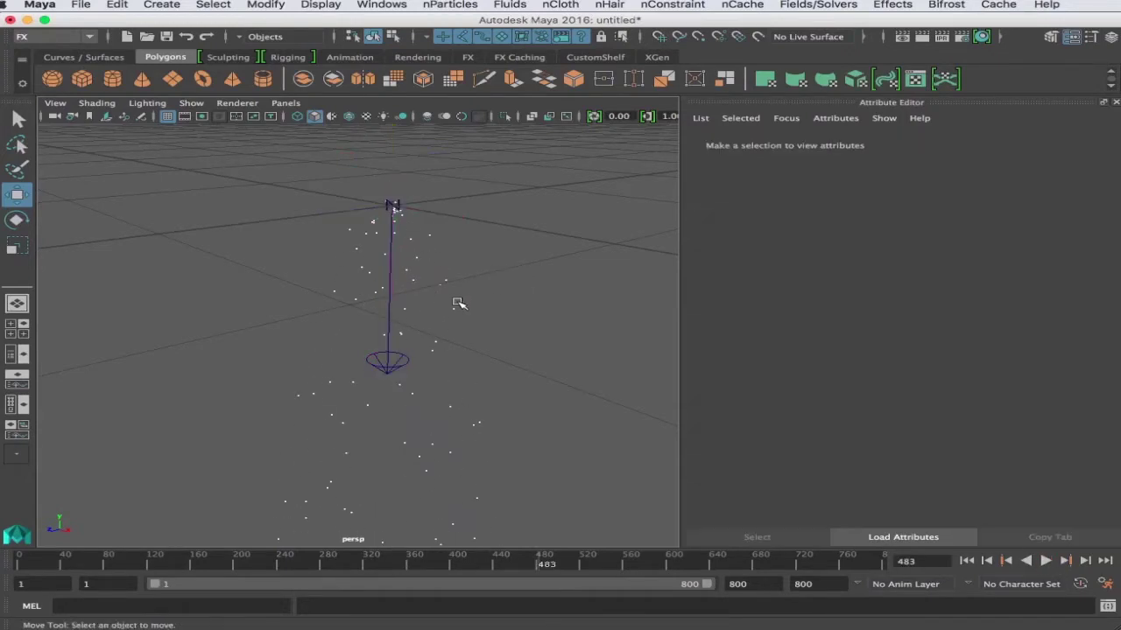
{"action": "left_click", "coordinate": [440, 324]}
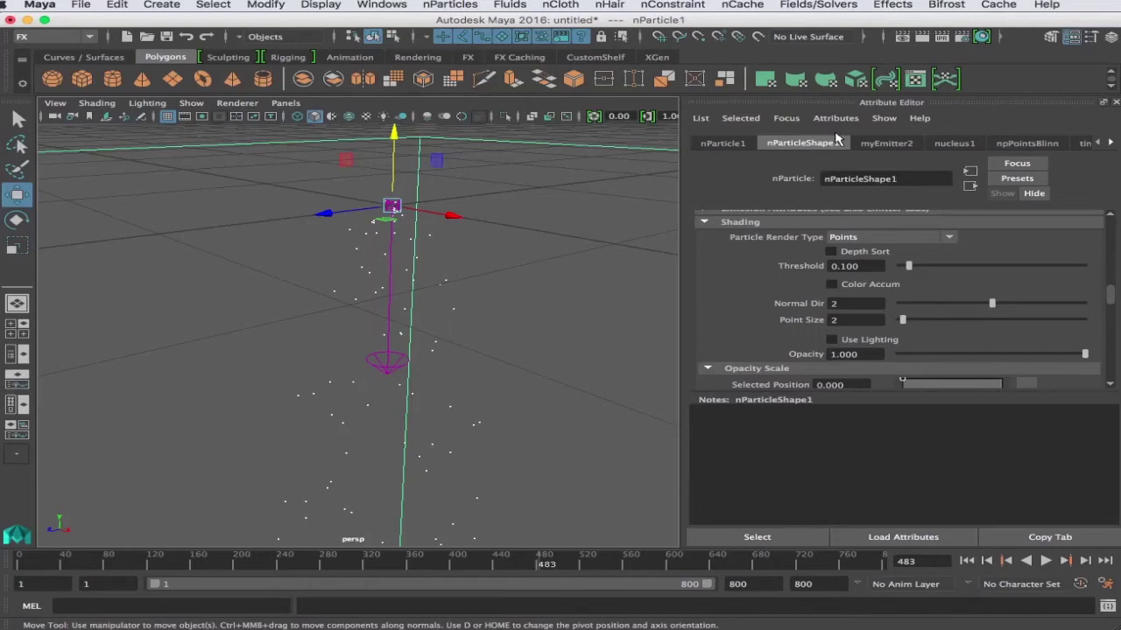
{"action": "scroll", "coordinate": [520, 321], "scroll_direction": "down", "scroll_amount": 5}
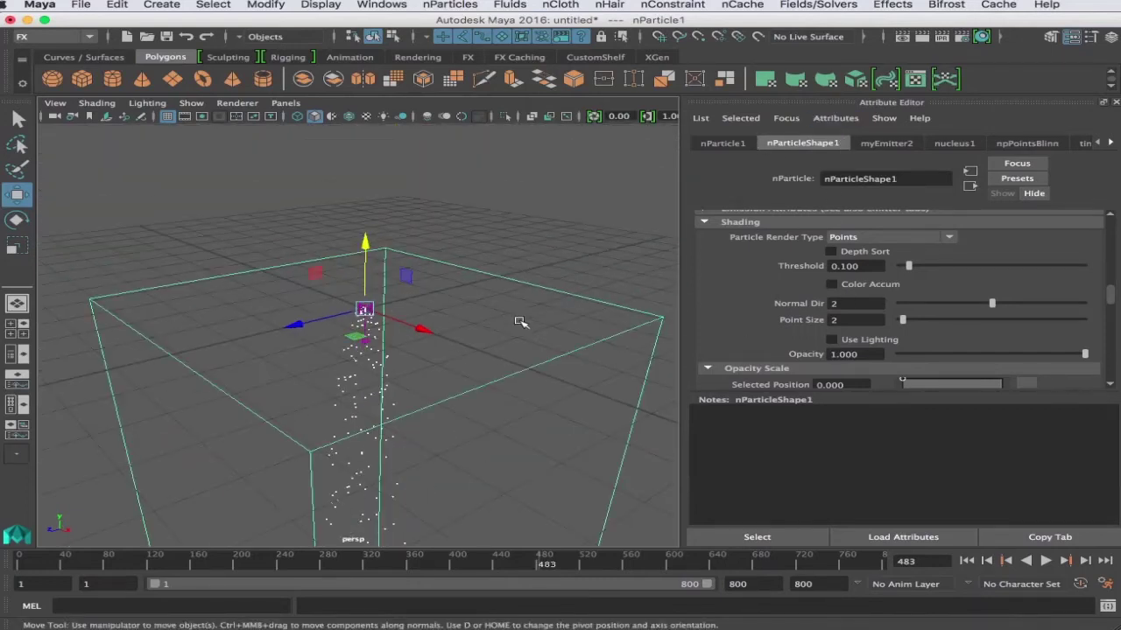
{"action": "left_click", "coordinate": [530, 290]}
{"action": "left_click_drag", "start_coordinate": [411, 378], "coordinate": [489, 373], "text": "alt"}
{"action": "key", "text": "z"}
{"action": "key", "text": "z"}
{"action": "key", "text": "z"}
{"action": "key", "text": "z"}
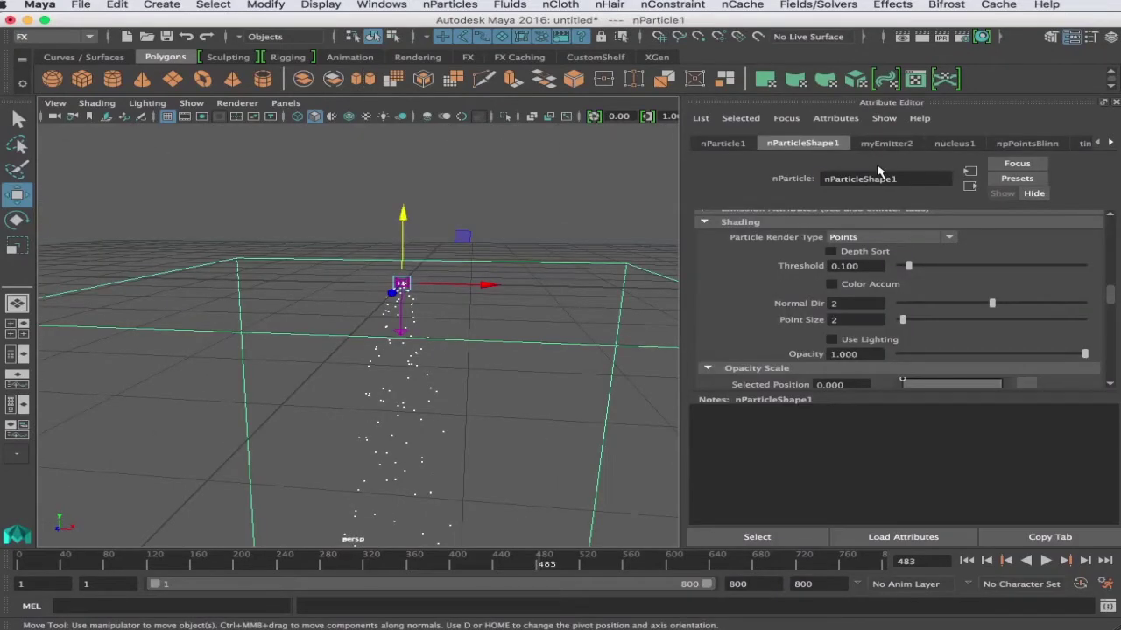
Change myEmitter2's Emitter Type from Omni to Directional
{"action": "left_click", "coordinate": [887, 143]}
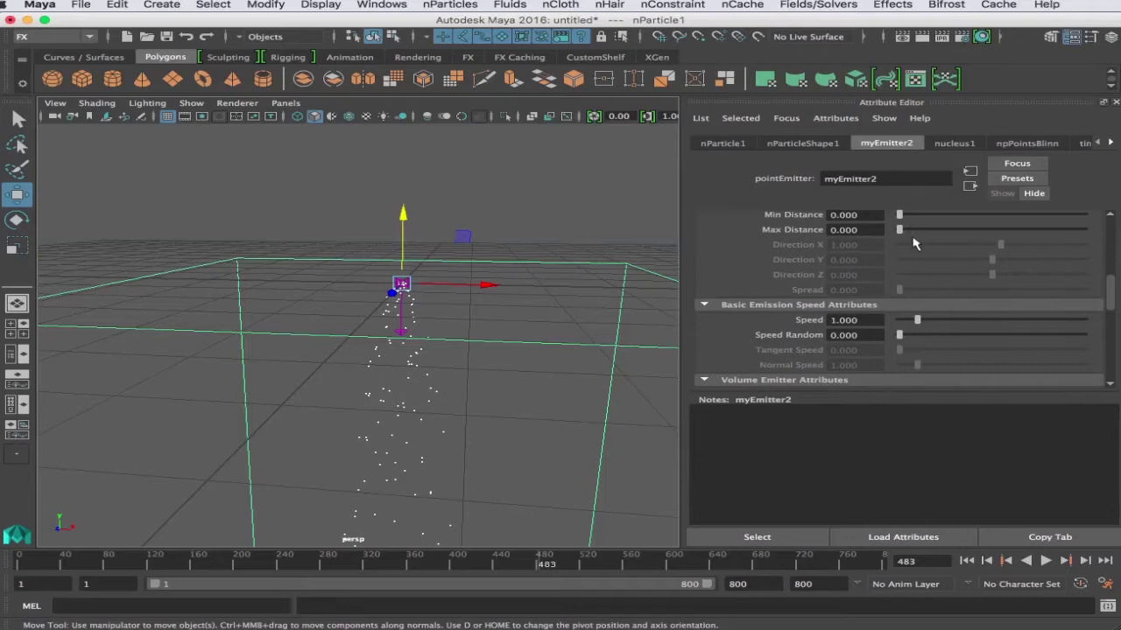
{"action": "scroll", "coordinate": [913, 243], "scroll_direction": "up", "scroll_amount": 5}
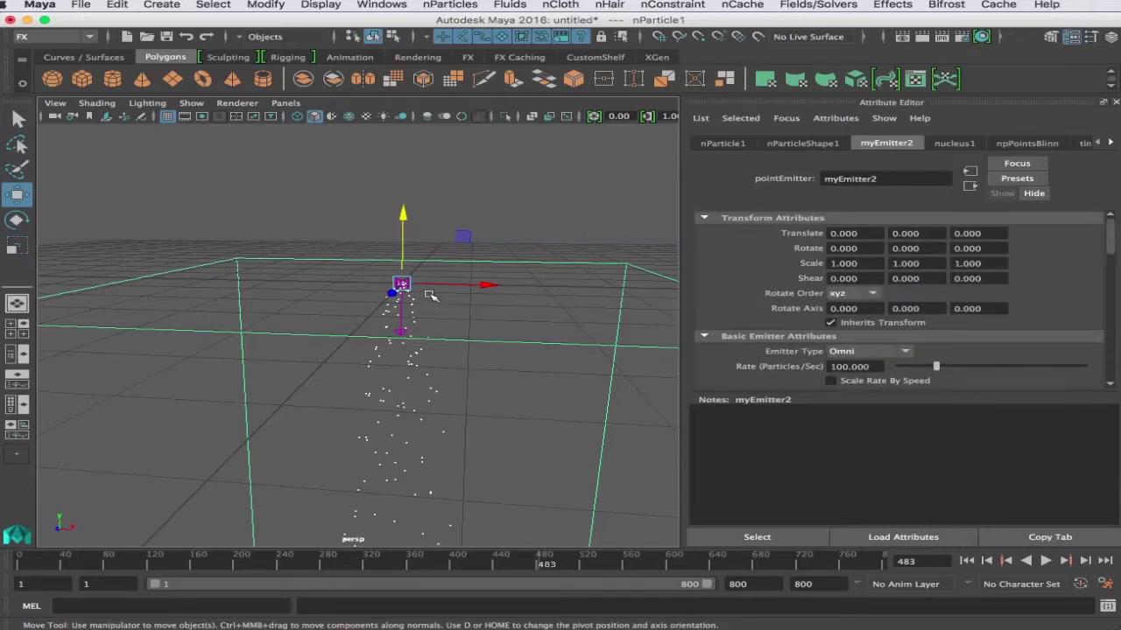
{"action": "left_click", "coordinate": [881, 351]}
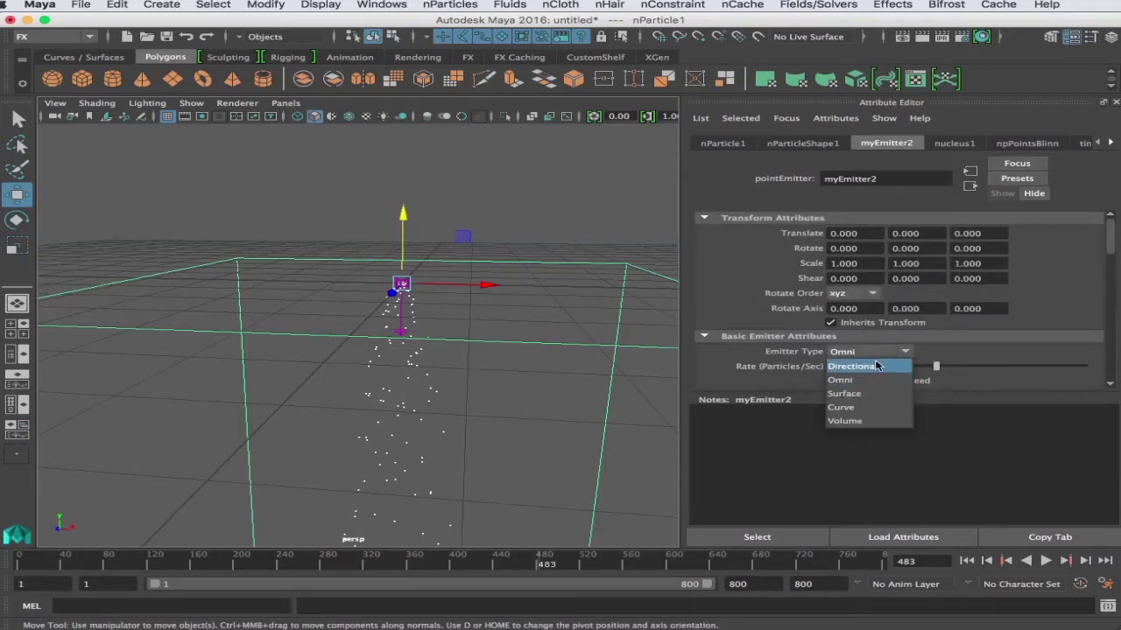
{"action": "left_click", "coordinate": [872, 367]}
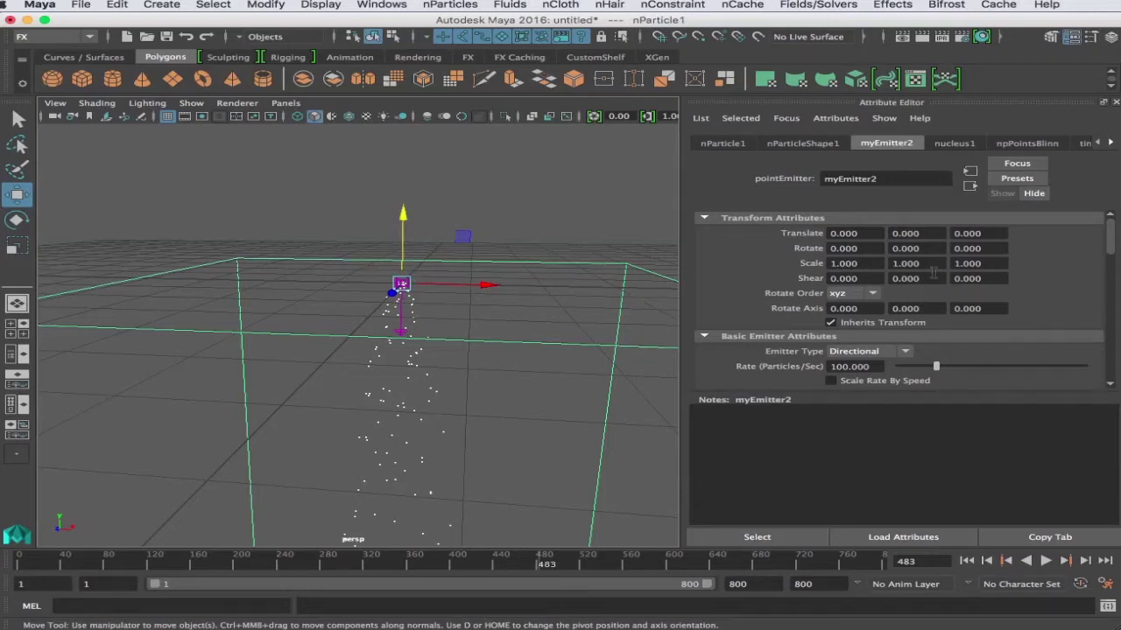
Lower the emission Rate from 100 to 20 particles per second
{"action": "scroll", "coordinate": [933, 272], "scroll_direction": "down", "scroll_amount": 3}
{"action": "scroll", "coordinate": [930, 273], "scroll_direction": "up", "scroll_amount": 3}
{"action": "scroll", "coordinate": [880, 268], "scroll_direction": "down", "scroll_amount": 1}
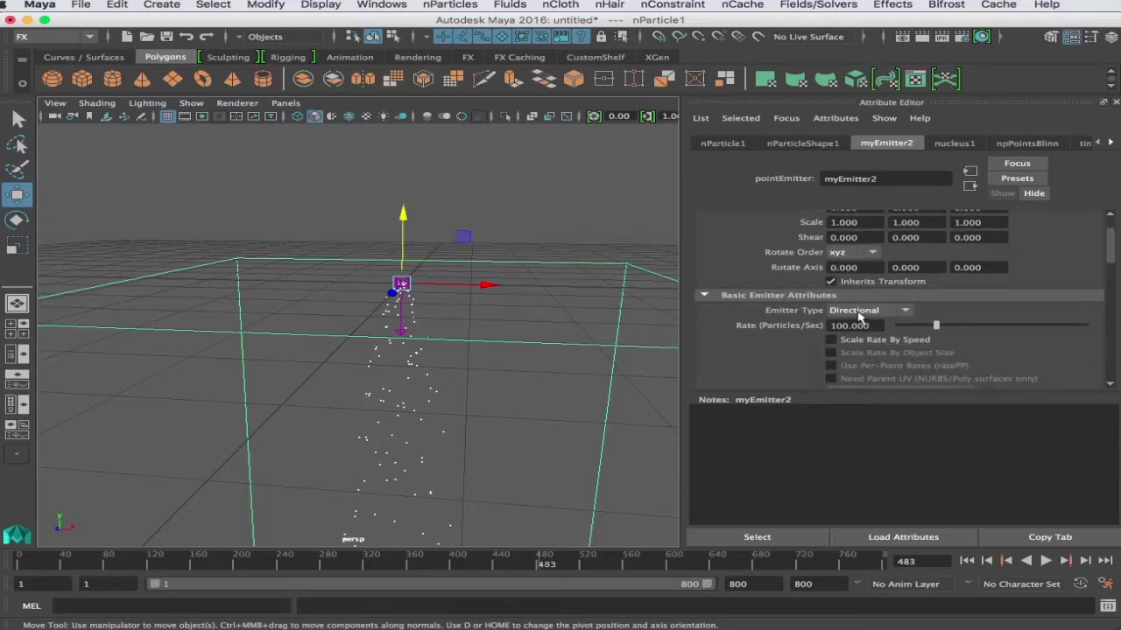
{"action": "left_click_drag", "start_coordinate": [879, 325], "coordinate": [792, 321]}
{"action": "type", "text": "20"}
{"action": "key", "text": "Return"}
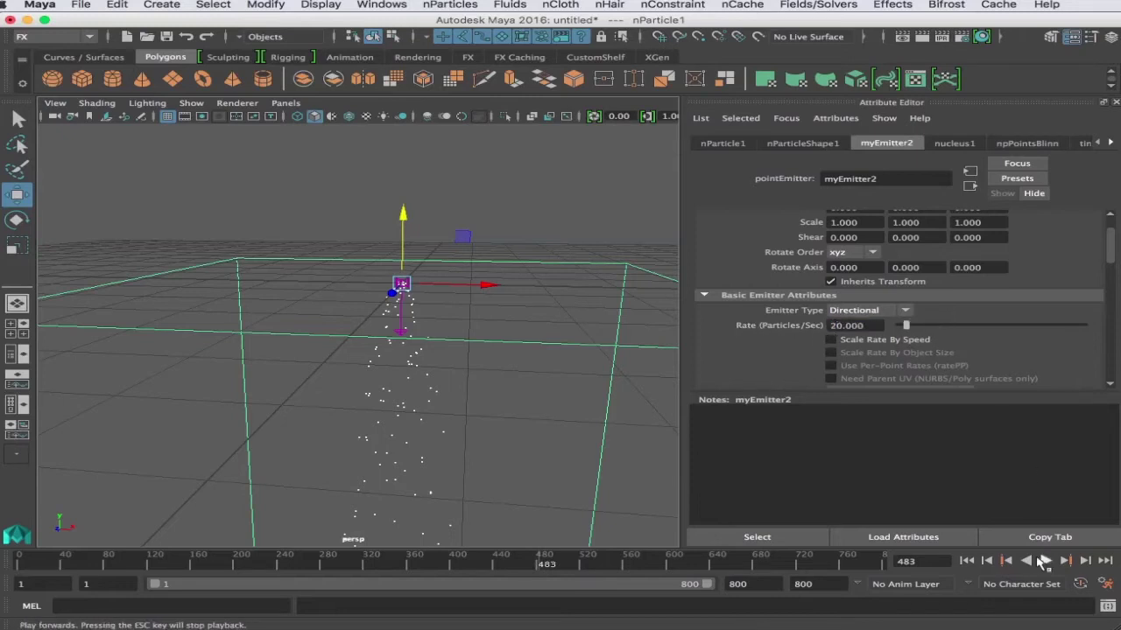
Replay the simulation and orbit down onto the emitter to inspect the current emission
{"action": "left_click", "coordinate": [966, 560]}
{"action": "left_click", "coordinate": [1043, 564]}
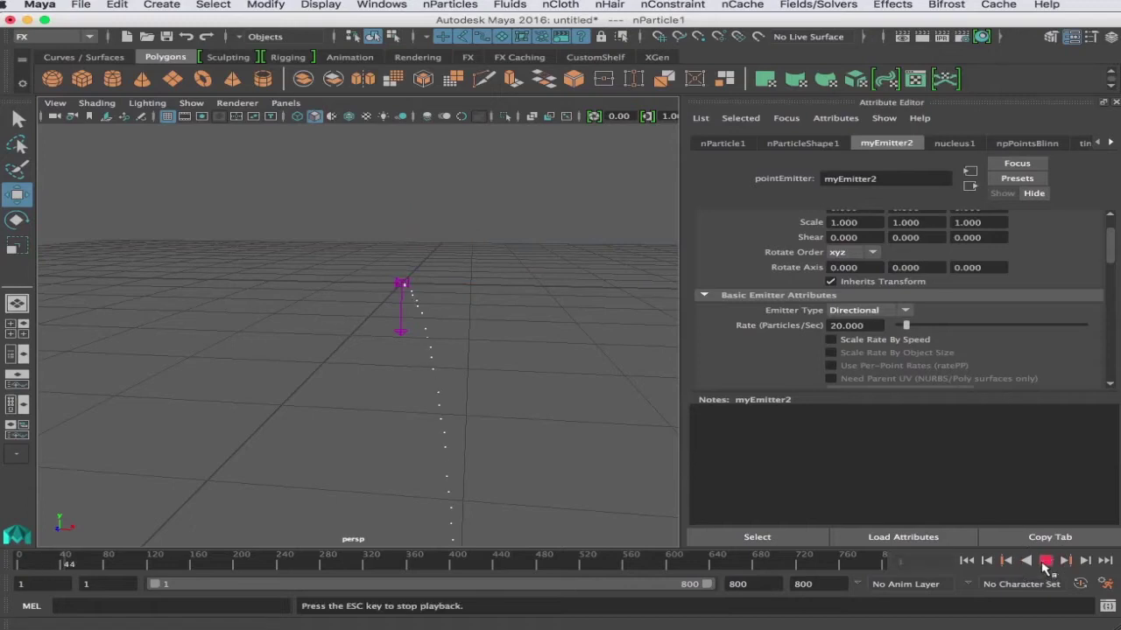
{"action": "left_click", "coordinate": [1044, 562]}
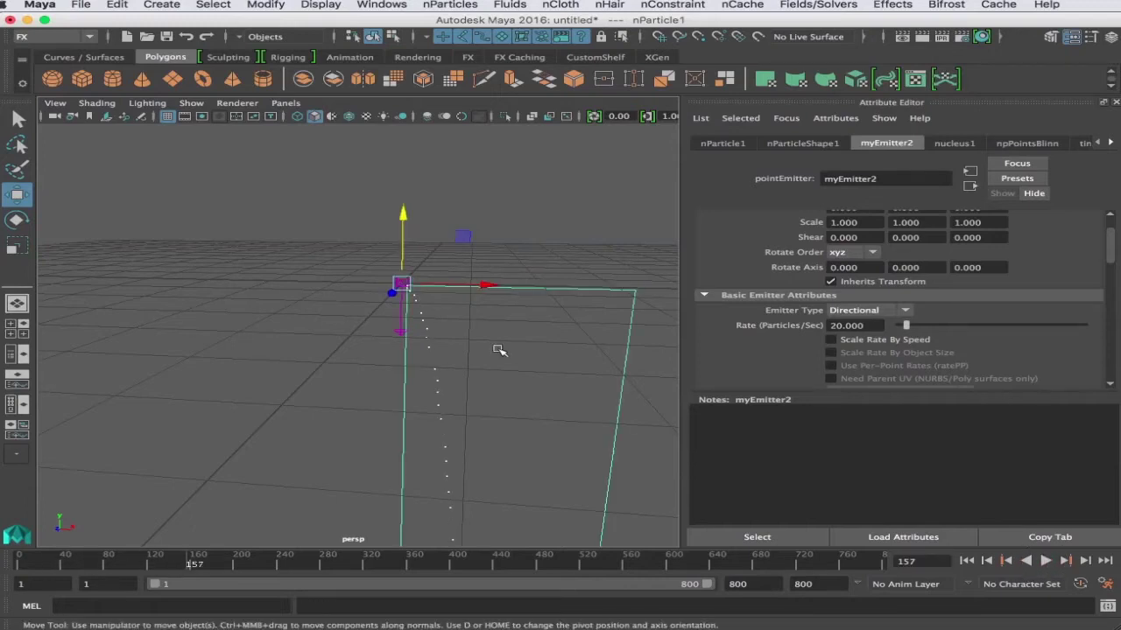
{"action": "left_click_drag", "start_coordinate": [505, 346], "coordinate": [385, 325], "text": "alt"}
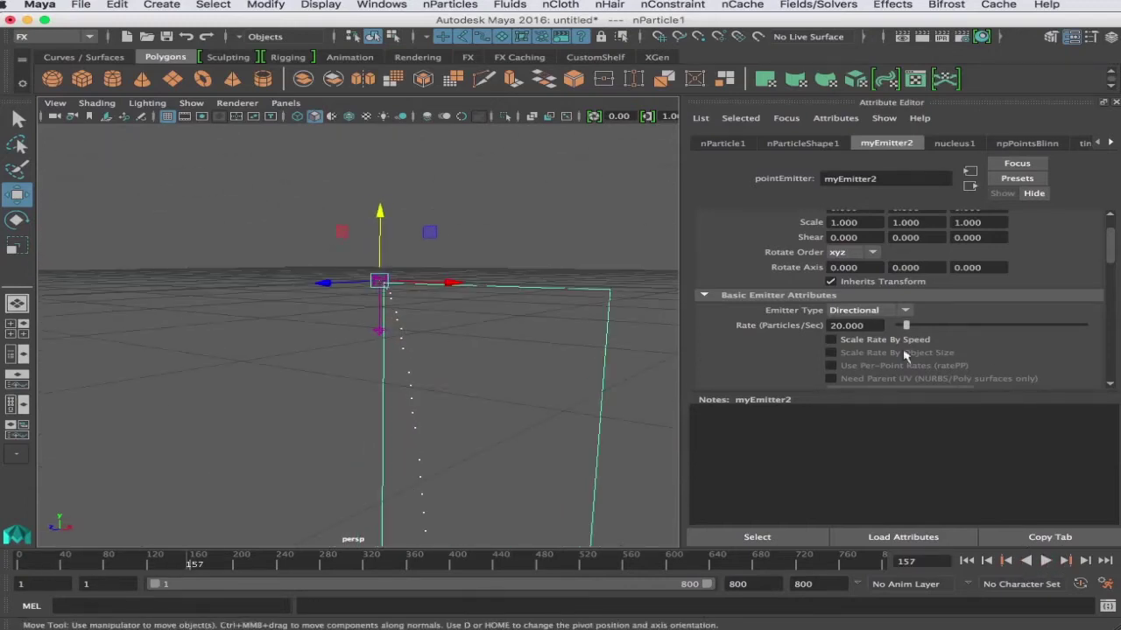
{"action": "scroll", "coordinate": [952, 353], "scroll_direction": "down", "scroll_amount": 2}
{"action": "scroll", "coordinate": [953, 354], "scroll_direction": "down", "scroll_amount": 3}
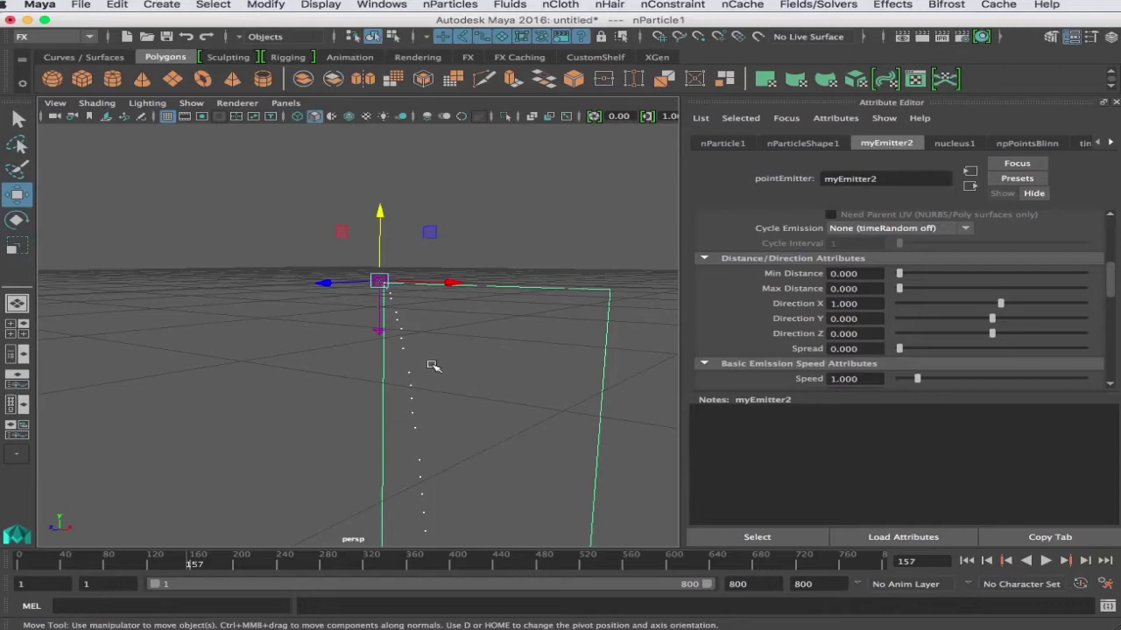
{"action": "left_click_drag", "start_coordinate": [480, 394], "coordinate": [436, 487], "text": "alt"}
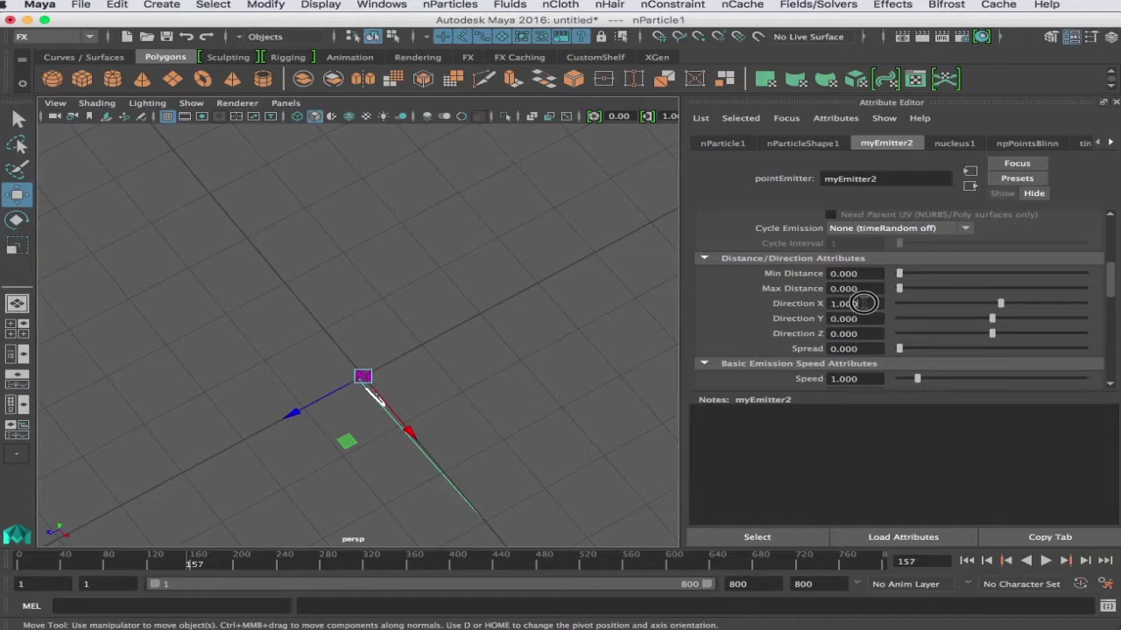
Set myEmitter2's Speed to 5
{"action": "double_click", "coordinate": [832, 303]}
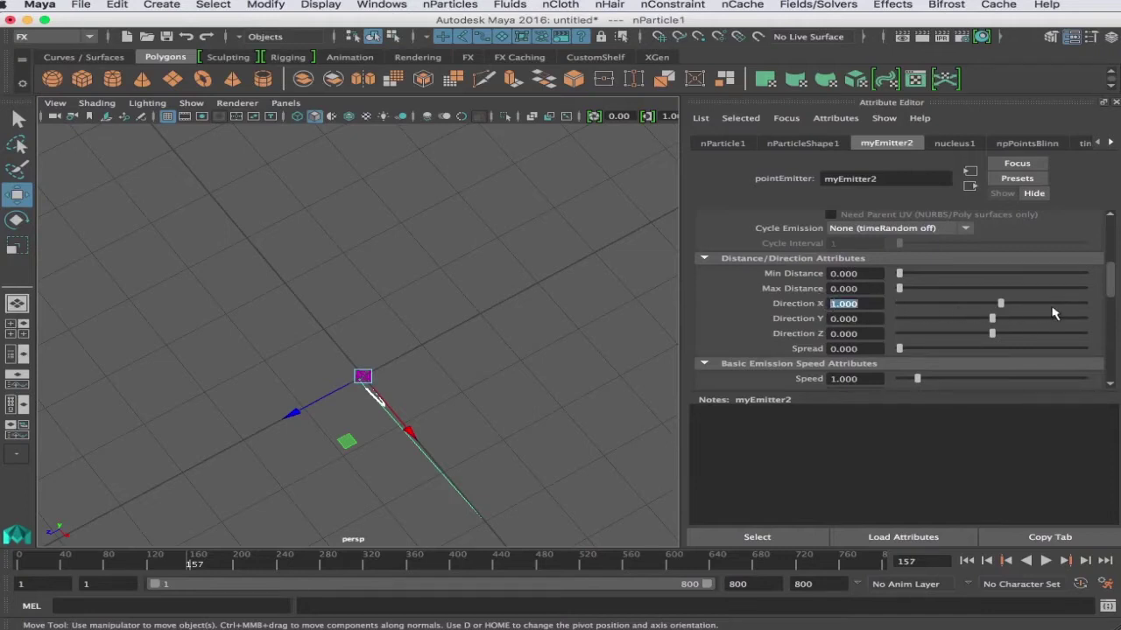
{"action": "left_click_drag", "start_coordinate": [454, 455], "coordinate": [533, 395], "text": "alt"}
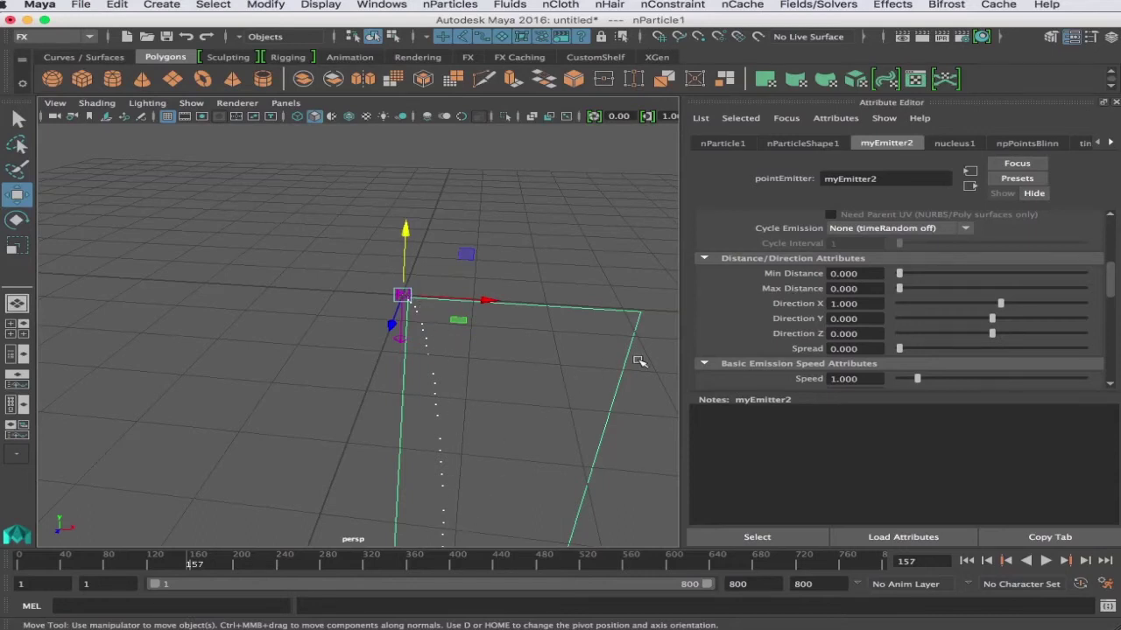
{"action": "left_click_drag", "start_coordinate": [640, 358], "coordinate": [613, 376], "text": "alt"}
{"action": "scroll", "coordinate": [845, 370], "scroll_direction": "down", "scroll_amount": 2}
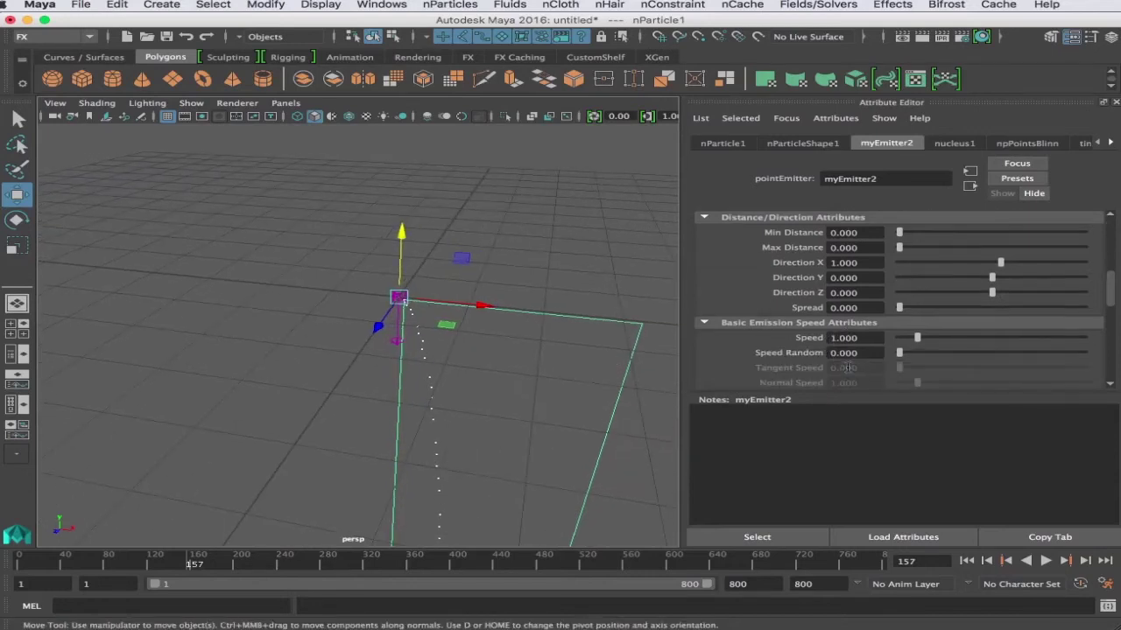
{"action": "left_click_drag", "start_coordinate": [865, 340], "coordinate": [826, 340]}
{"action": "type", "text": "5"}
{"action": "key", "text": "Return"}
Replay the simulation from frame 1 to check the emission at Speed 5
{"action": "left_click", "coordinate": [966, 560]}
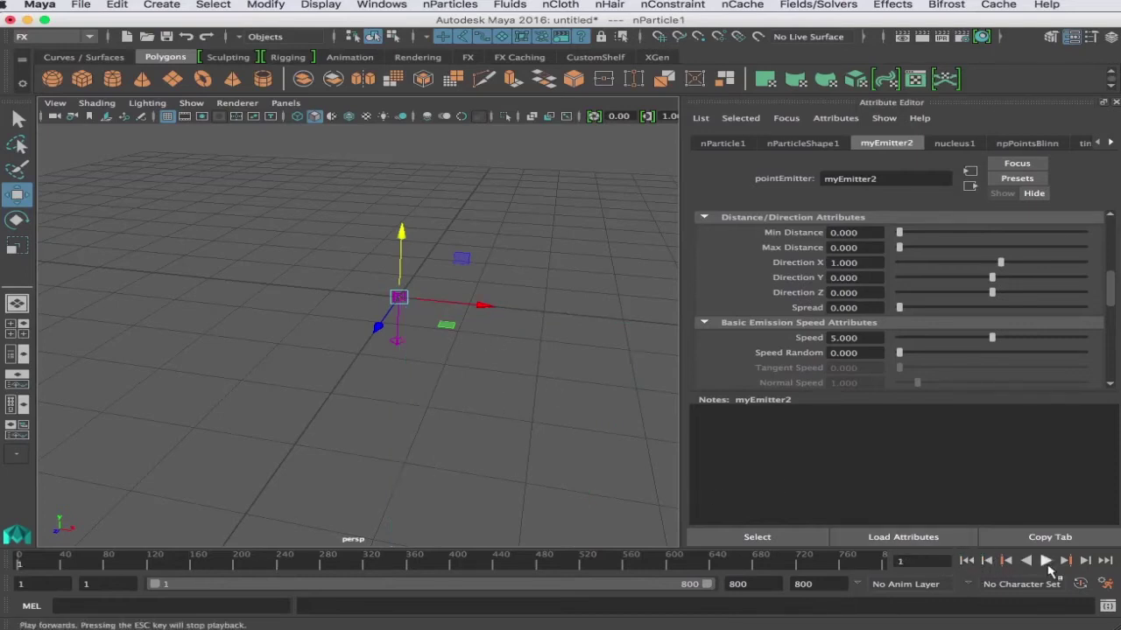
{"action": "left_click", "coordinate": [1046, 561]}
{"action": "left_click_drag", "start_coordinate": [476, 309], "coordinate": [427, 329], "text": "alt"}
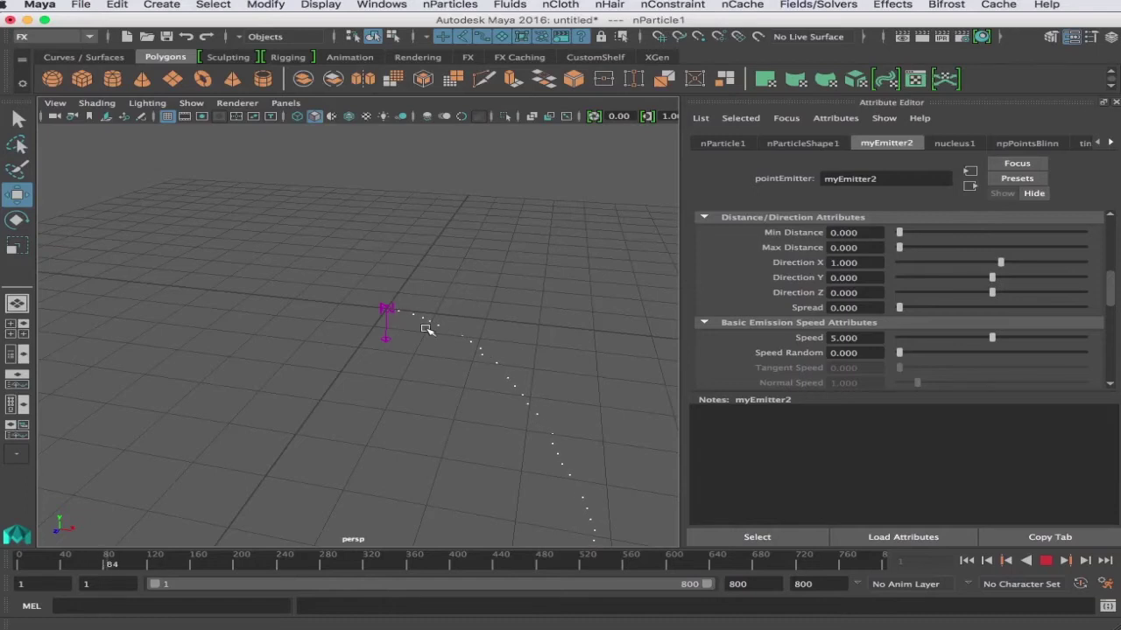
{"action": "left_click", "coordinate": [1046, 562]}
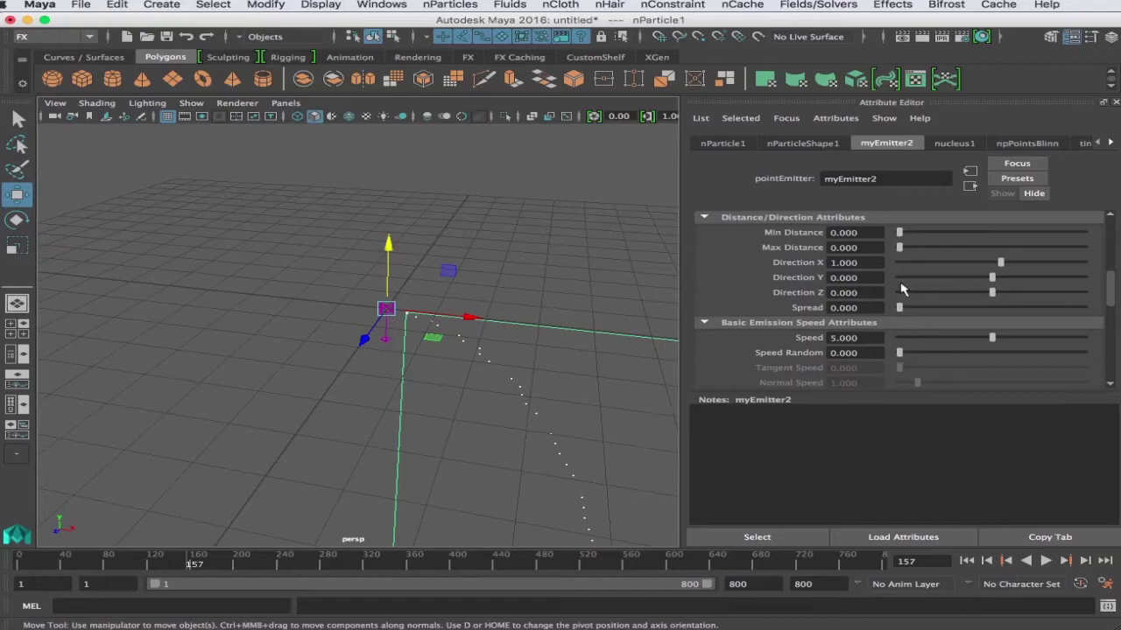
{"action": "scroll", "coordinate": [902, 290], "scroll_direction": "up", "scroll_amount": 2}
Set the emitter direction to Direction Y 1 and Direction X 0, pointing straight up
{"action": "left_click_drag", "start_coordinate": [867, 322], "coordinate": [805, 319]}
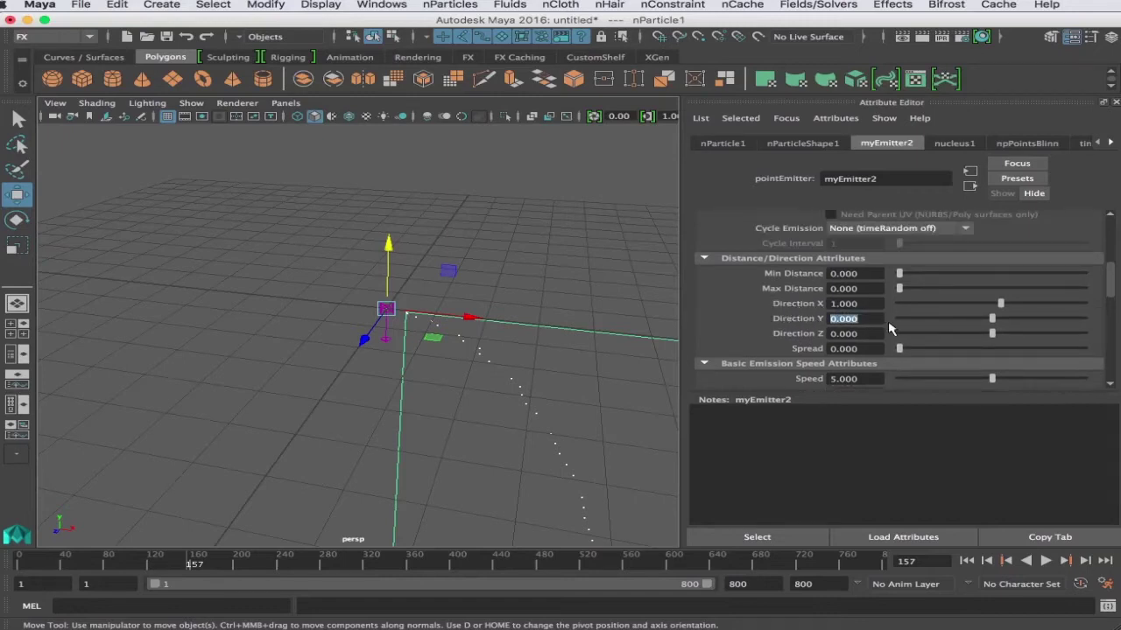
{"action": "type", "text": "1"}
{"action": "key", "text": "Return"}
{"action": "left_click_drag", "start_coordinate": [877, 304], "coordinate": [698, 299]}
{"action": "type", "text": "0"}
{"action": "key", "text": "Return"}
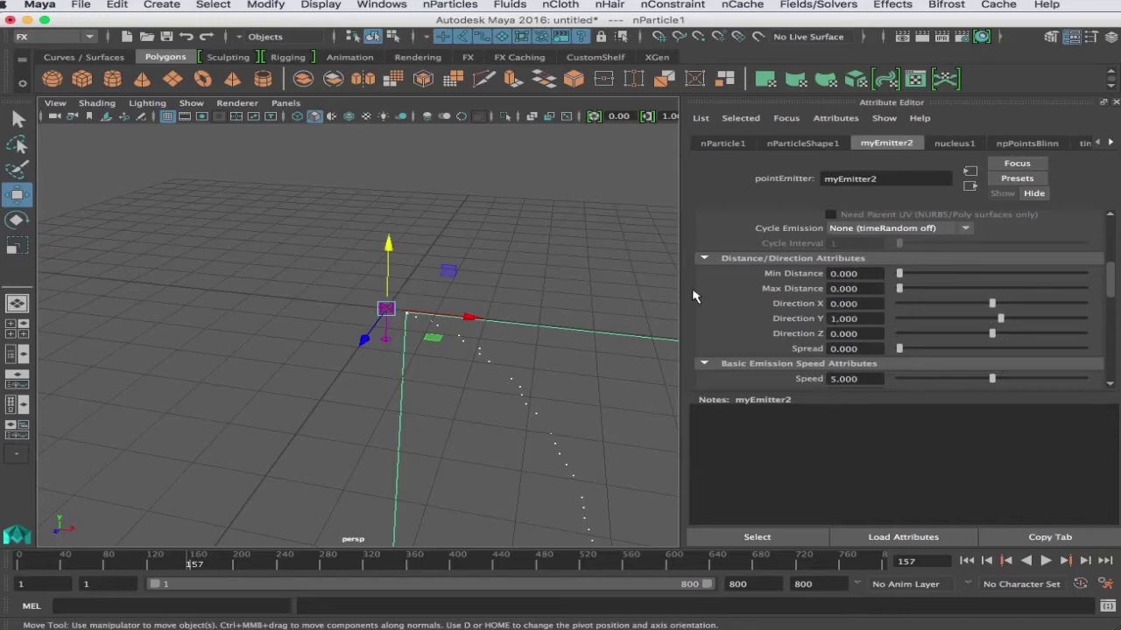
Replay to confirm upward emission, then set myEmitter2's Spread to 1
{"action": "left_click", "coordinate": [967, 565]}
{"action": "left_click", "coordinate": [1044, 561]}
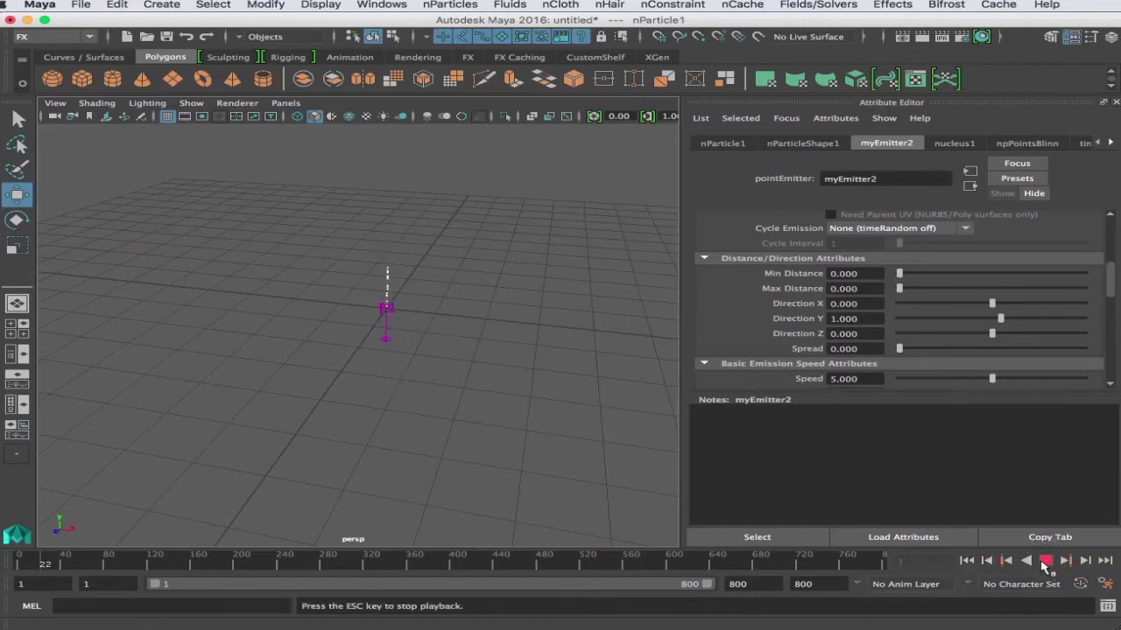
{"action": "key", "text": "Escape"}
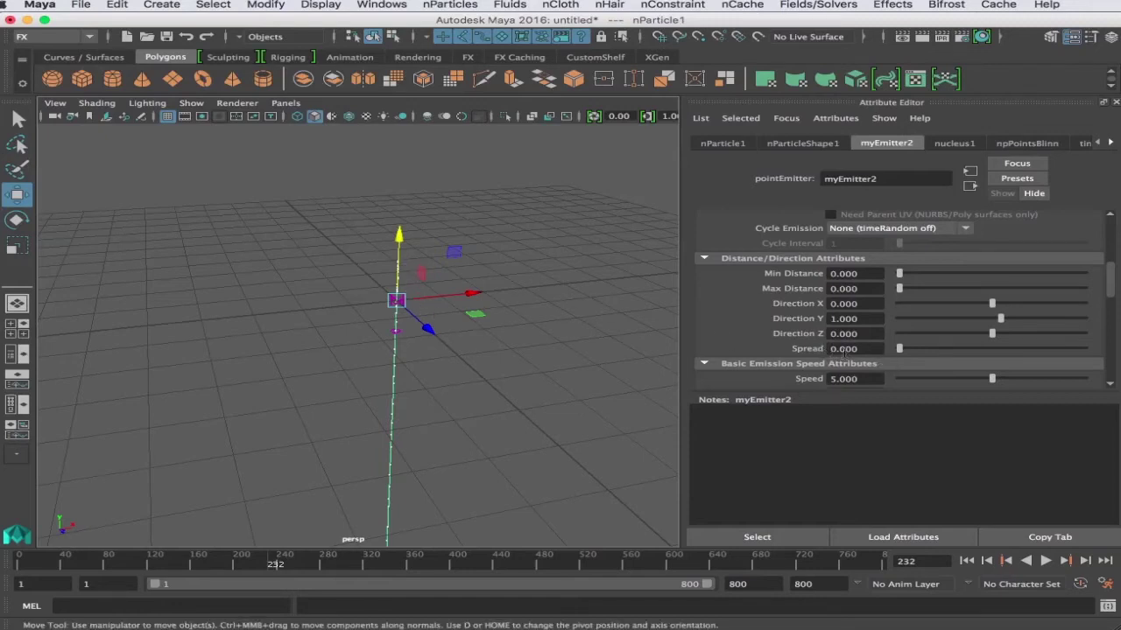
{"action": "left_click_drag", "start_coordinate": [864, 348], "coordinate": [796, 348]}
{"action": "type", "text": "1"}
{"action": "key", "text": "Return"}
Raise the emission Rate to 50 particles per second and replay from the start
{"action": "left_click", "coordinate": [966, 560]}
{"action": "left_click", "coordinate": [1045, 561]}
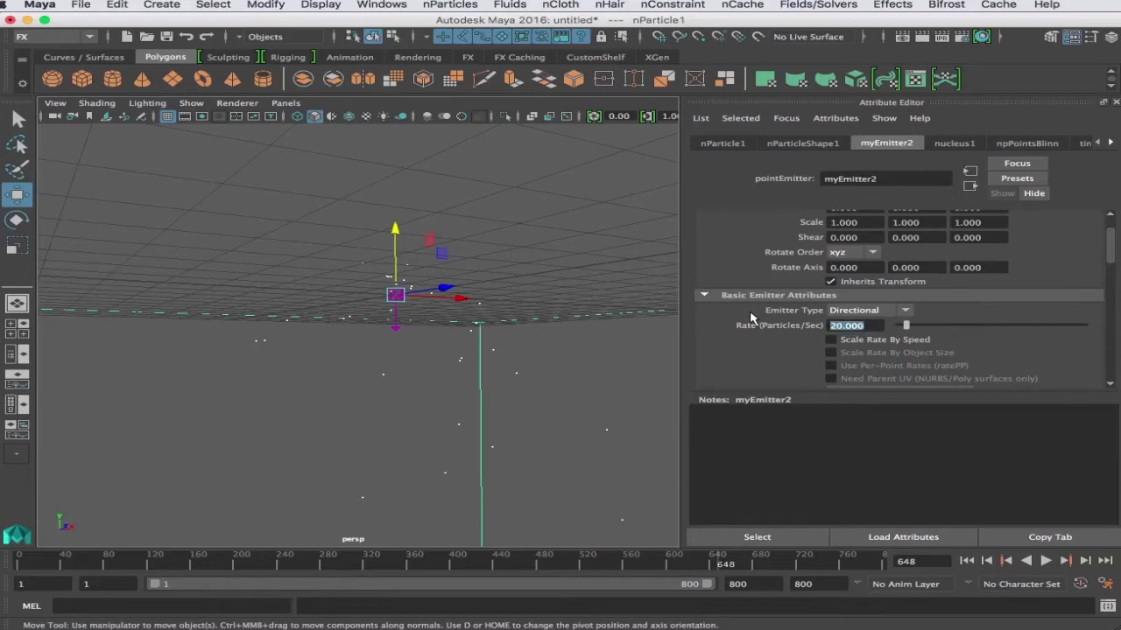
{"action": "type", "text": "50"}
{"action": "key", "text": "Return"}
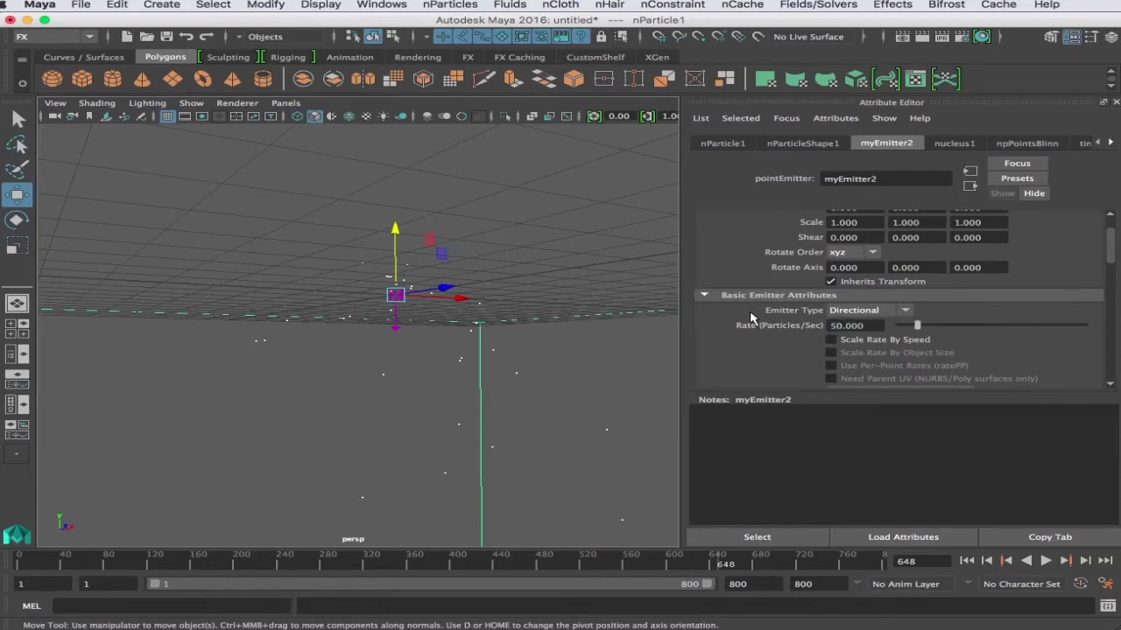
{"action": "left_click", "coordinate": [966, 560]}
{"action": "left_click", "coordinate": [1046, 561]}
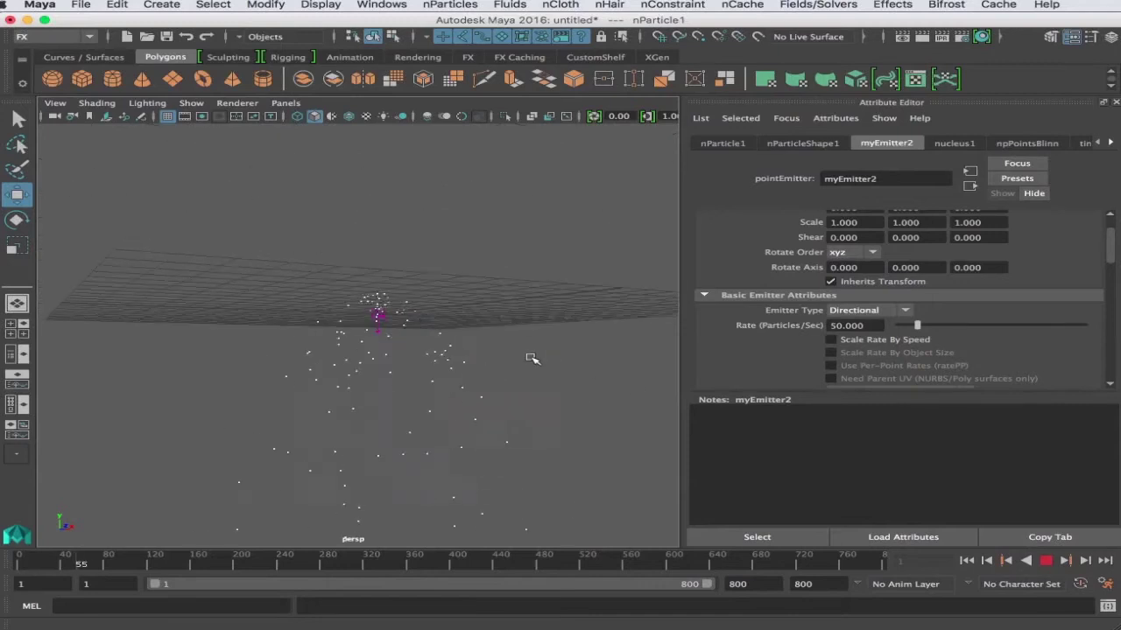
Inspect the spray from several angles at frame 359 and bring up nParticleShape1's attributes
{"action": "middle_click_drag", "start_coordinate": [493, 375], "coordinate": [494, 267], "text": "alt"}
{"action": "left_click_drag", "start_coordinate": [493, 267], "coordinate": [420, 302], "text": "alt"}
{"action": "left_click", "coordinate": [1045, 560]}
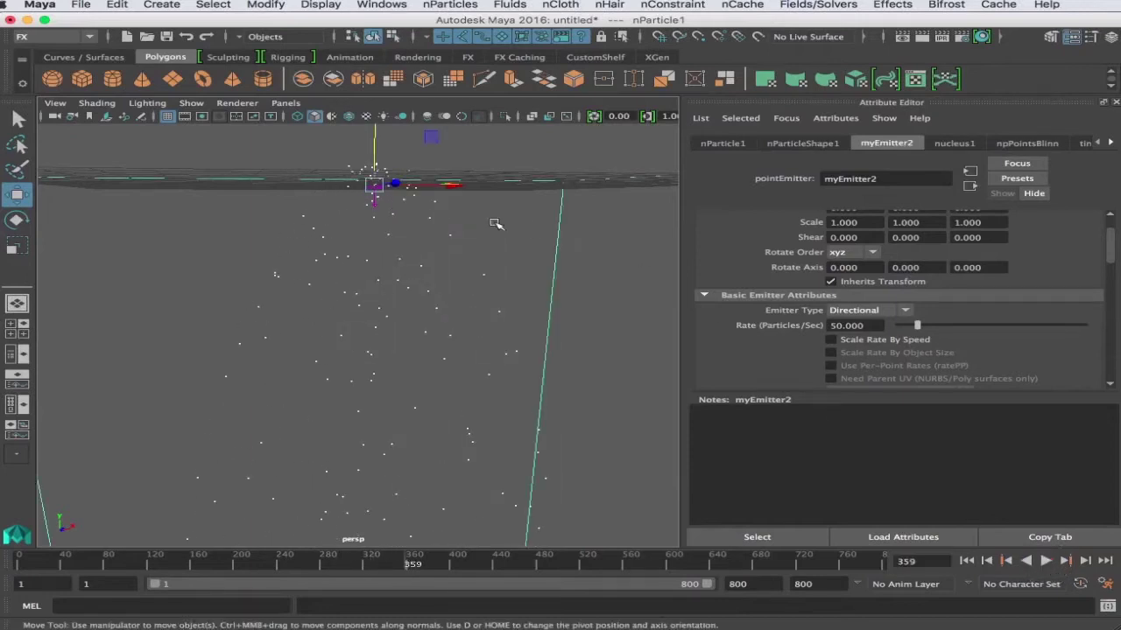
{"action": "left_click_drag", "start_coordinate": [470, 275], "coordinate": [395, 235], "text": "alt"}
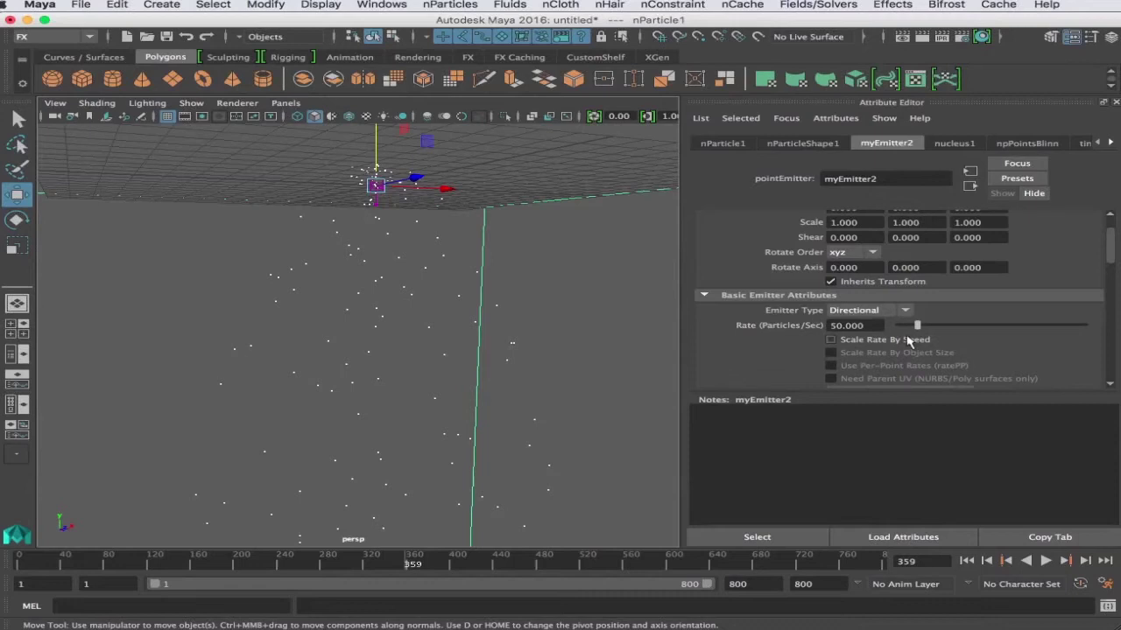
{"action": "scroll", "coordinate": [902, 342], "scroll_direction": "down", "scroll_amount": 5}
{"action": "scroll", "coordinate": [895, 340], "scroll_direction": "down", "scroll_amount": 1}
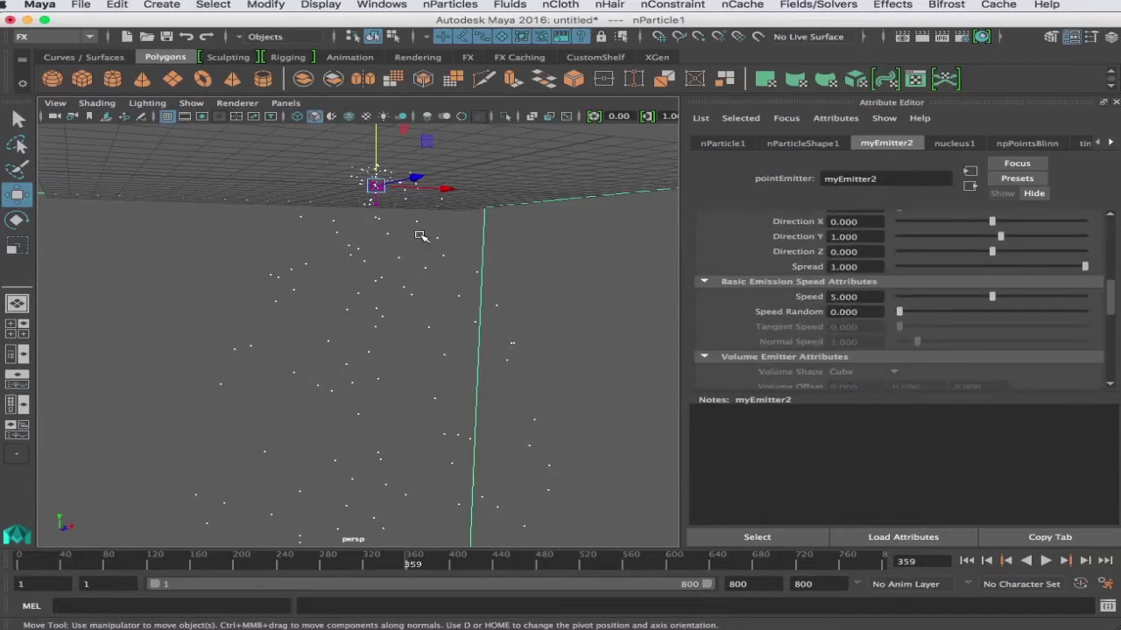
{"action": "scroll", "coordinate": [420, 237], "scroll_direction": "up", "scroll_amount": 2}
{"action": "scroll", "coordinate": [420, 236], "scroll_direction": "down", "scroll_amount": 2}
{"action": "left_click_drag", "start_coordinate": [467, 302], "coordinate": [510, 298], "text": "alt"}
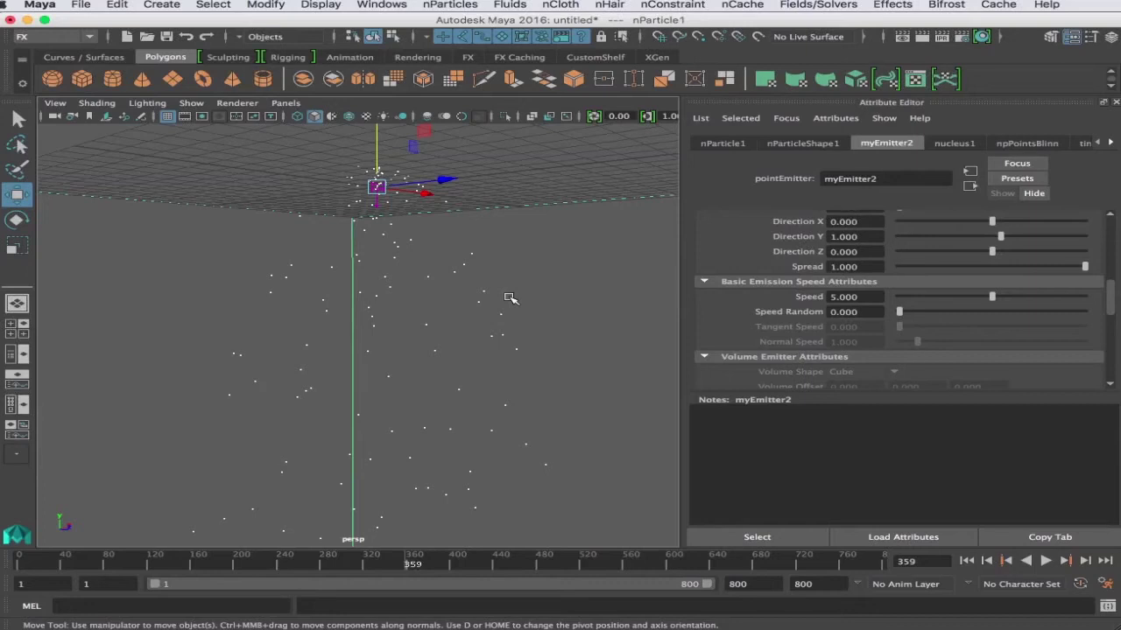
{"action": "left_click", "coordinate": [802, 143]}
Expand the Count and Lifespan sections and set Lifespan Mode to Constant
{"action": "scroll", "coordinate": [928, 295], "scroll_direction": "up", "scroll_amount": 15}
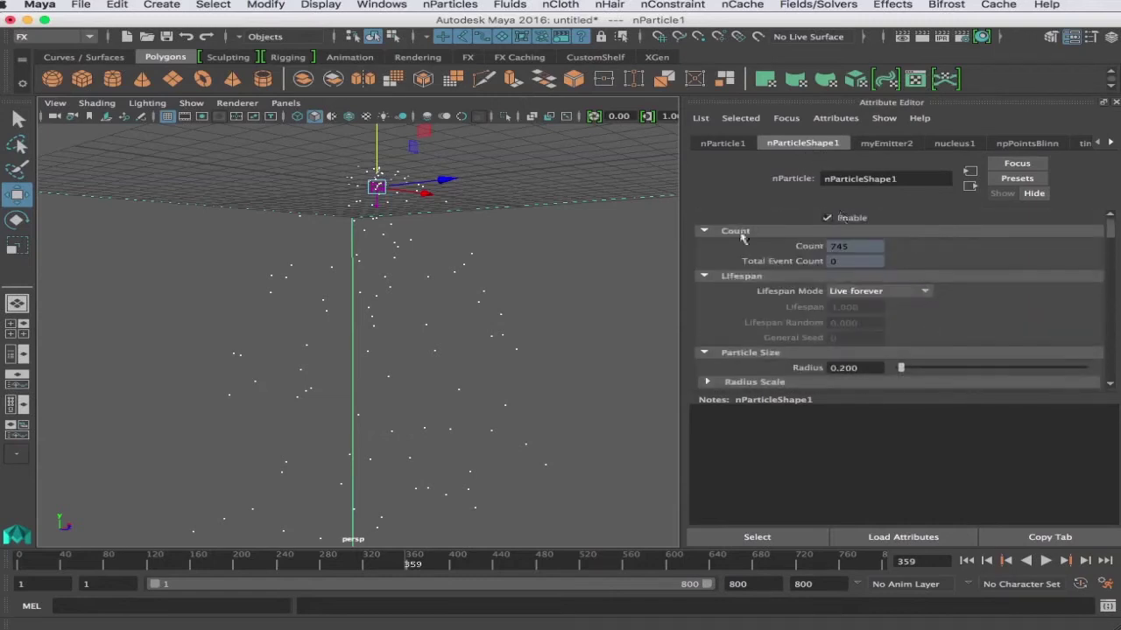
{"action": "left_click", "coordinate": [704, 233]}
{"action": "left_click", "coordinate": [705, 245]}
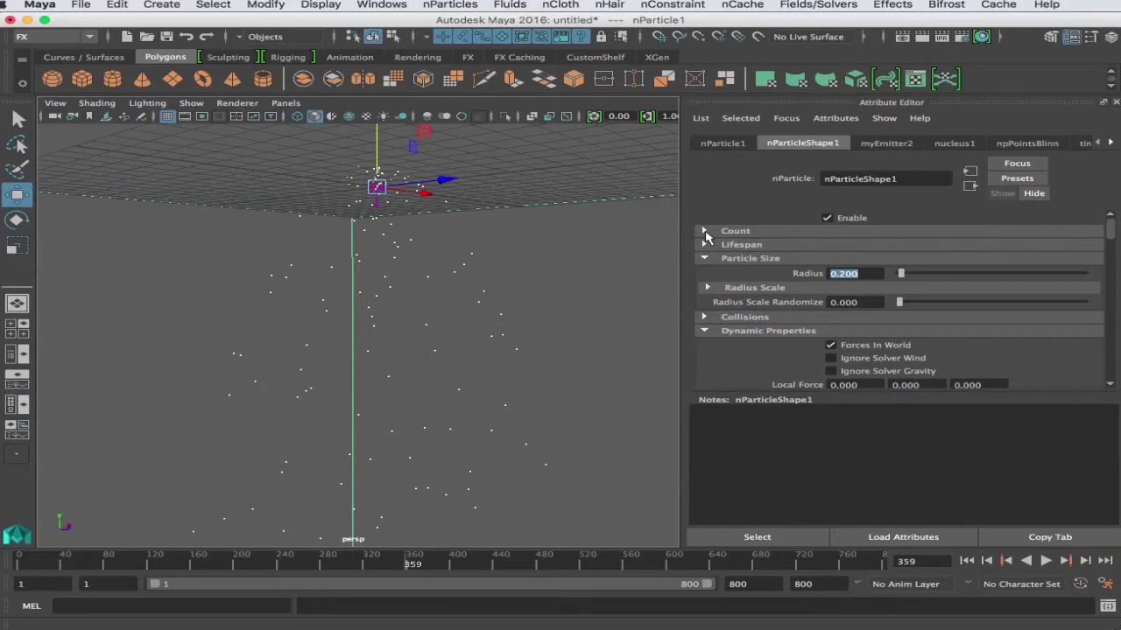
{"action": "left_click", "coordinate": [705, 231]}
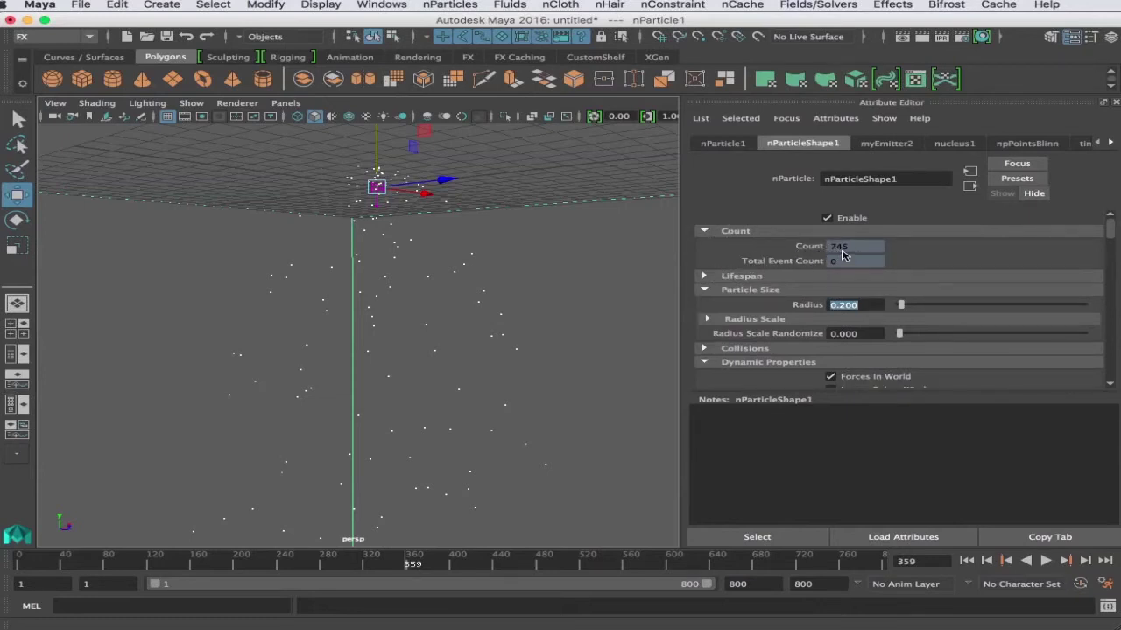
{"action": "left_click", "coordinate": [705, 277]}
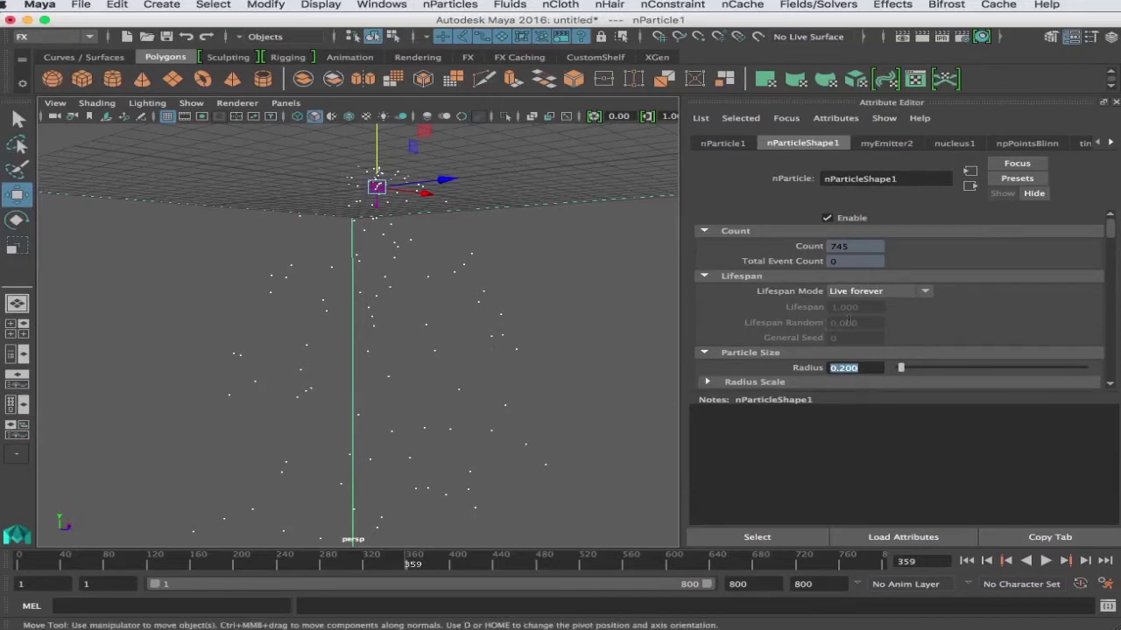
{"action": "left_click", "coordinate": [869, 293]}
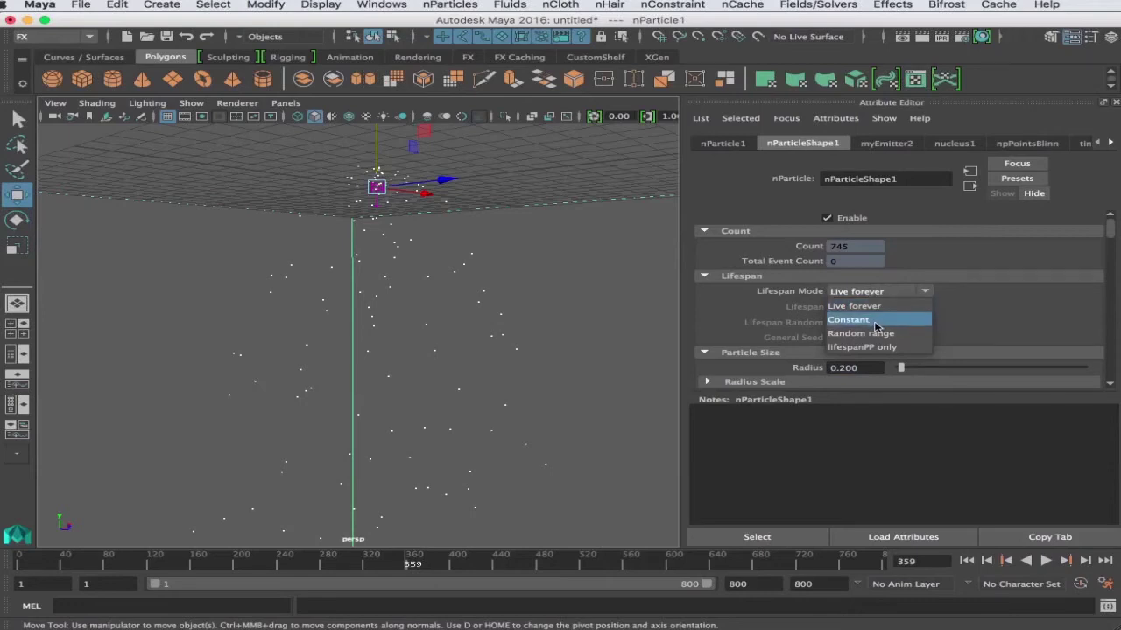
{"action": "left_click", "coordinate": [875, 321]}
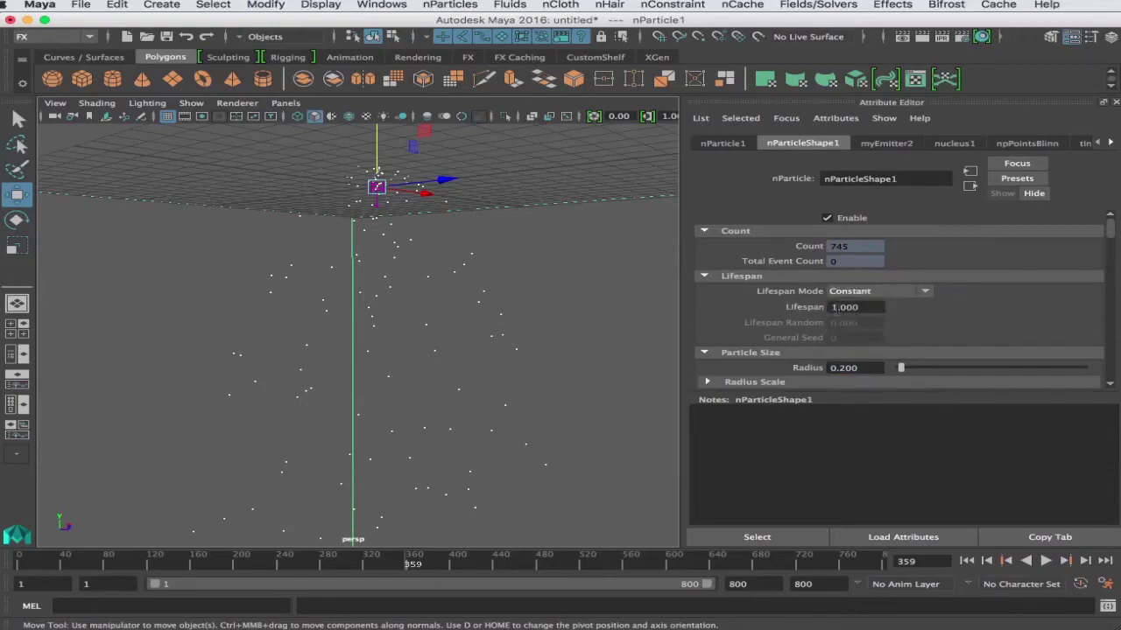
Set the constant Lifespan to 10 and replay, stopping at frame 398
{"action": "left_click", "coordinate": [966, 560]}
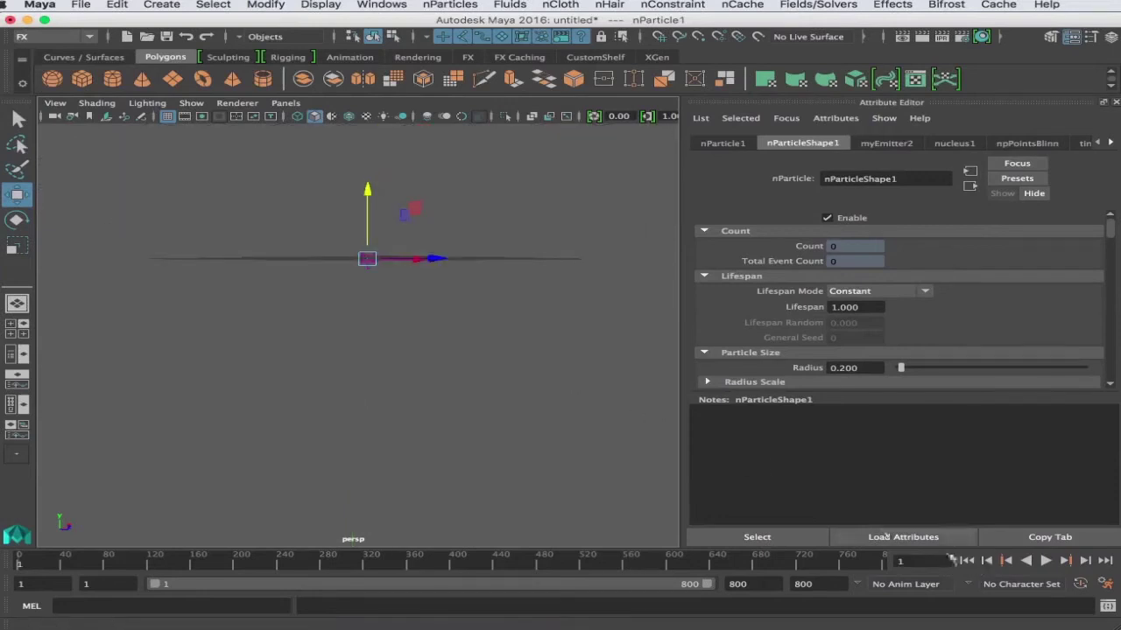
{"action": "left_click", "coordinate": [1045, 561]}
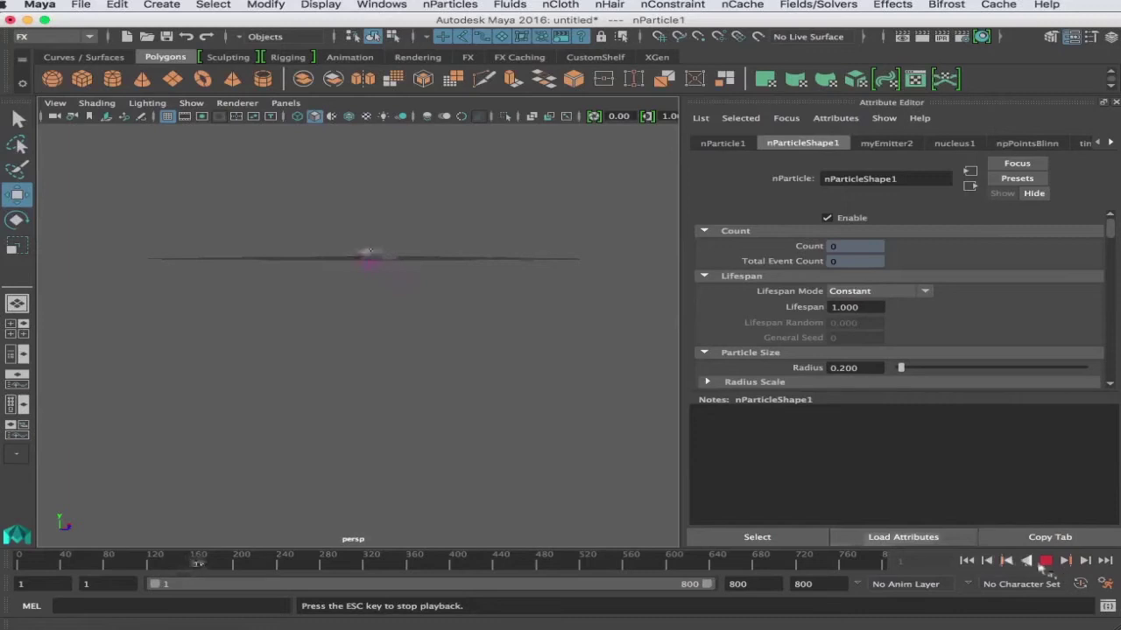
{"action": "left_click", "coordinate": [1045, 561]}
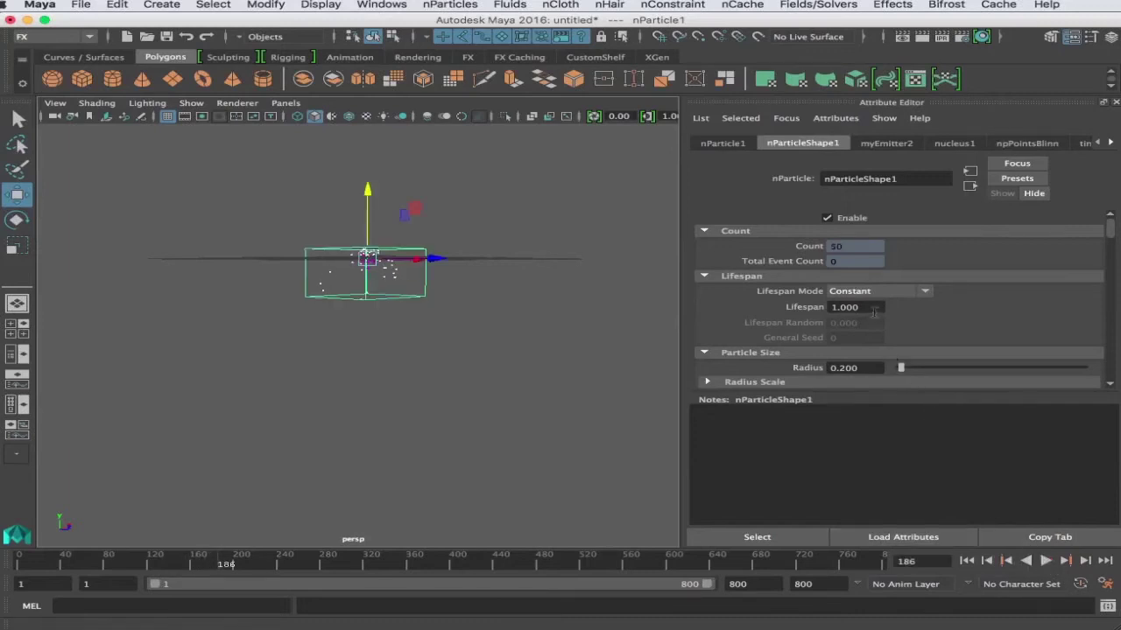
{"action": "left_click_drag", "start_coordinate": [873, 310], "coordinate": [742, 303]}
{"action": "type", "text": "10"}
{"action": "left_click", "coordinate": [966, 560]}
{"action": "left_click", "coordinate": [1045, 561]}
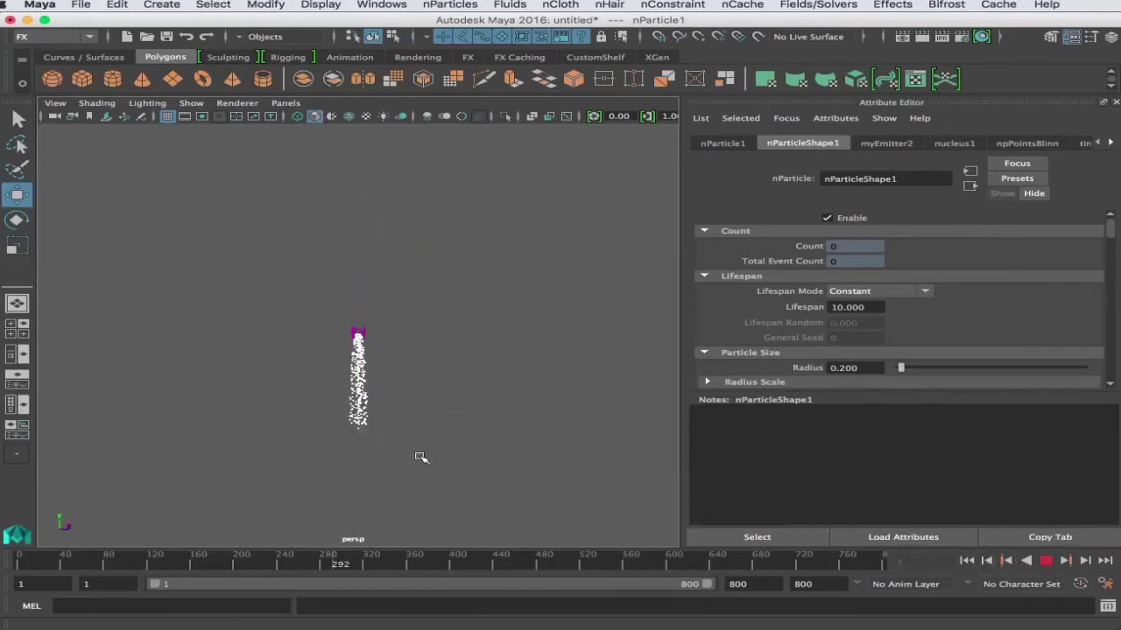
{"action": "left_click", "coordinate": [1045, 560]}
Reselect the nParticle object and switch Lifespan Mode to Random range
{"action": "left_click", "coordinate": [757, 536]}
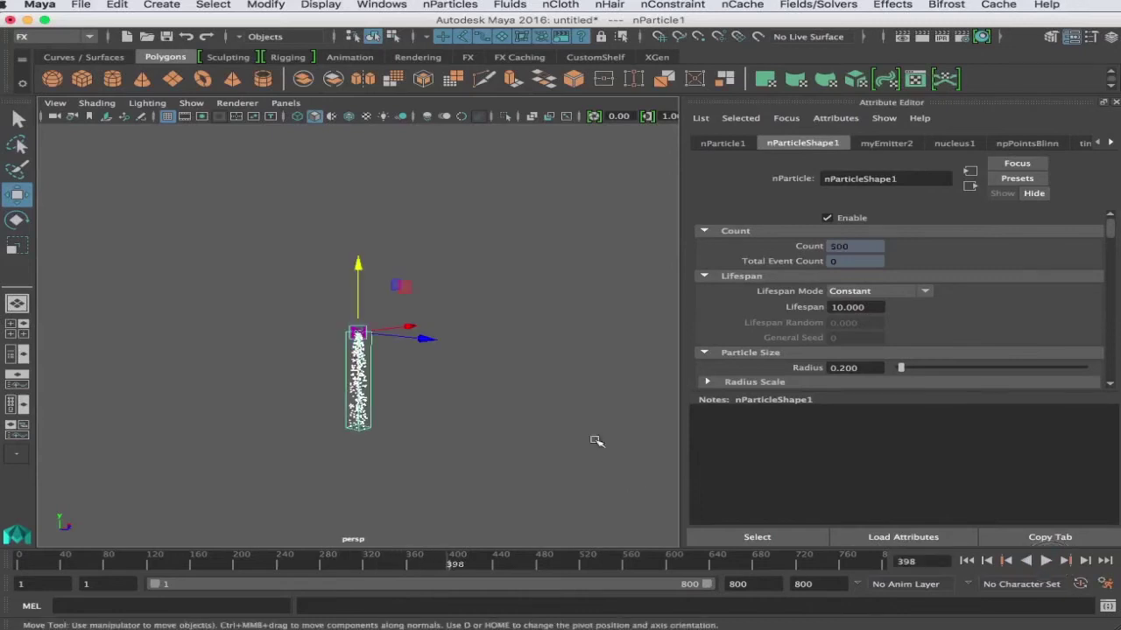
{"action": "scroll", "coordinate": [416, 386], "scroll_direction": "up", "scroll_amount": 5}
{"action": "left_click_drag", "start_coordinate": [415, 385], "coordinate": [425, 314], "text": "alt"}
{"action": "scroll", "coordinate": [458, 333], "scroll_direction": "down", "scroll_amount": 6}
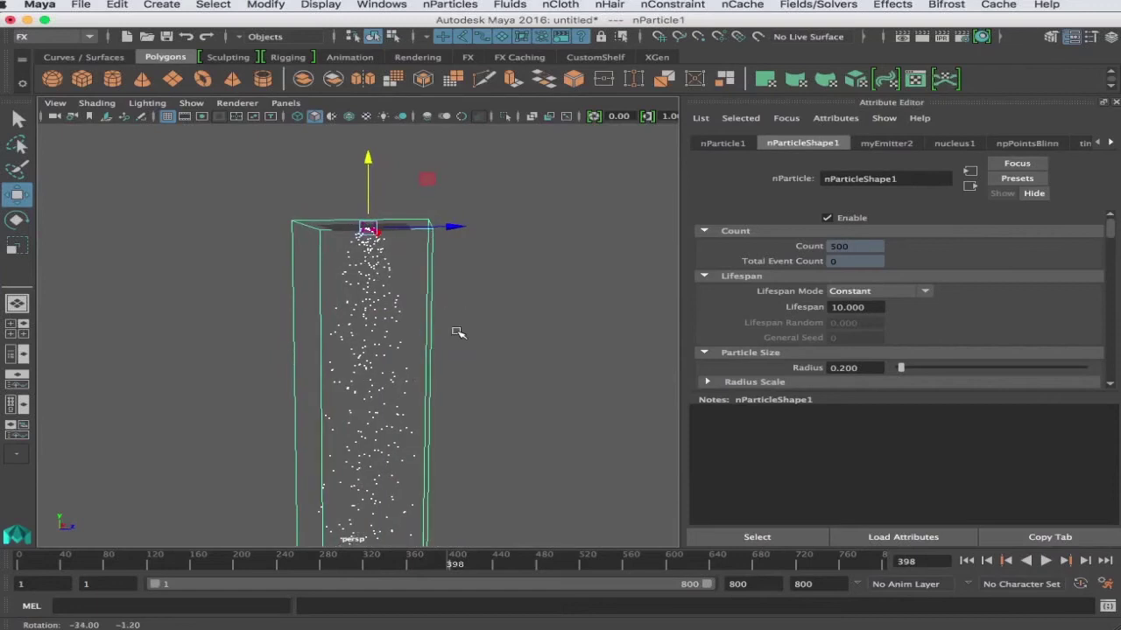
{"action": "left_click", "coordinate": [925, 291]}
{"action": "left_click", "coordinate": [875, 333]}
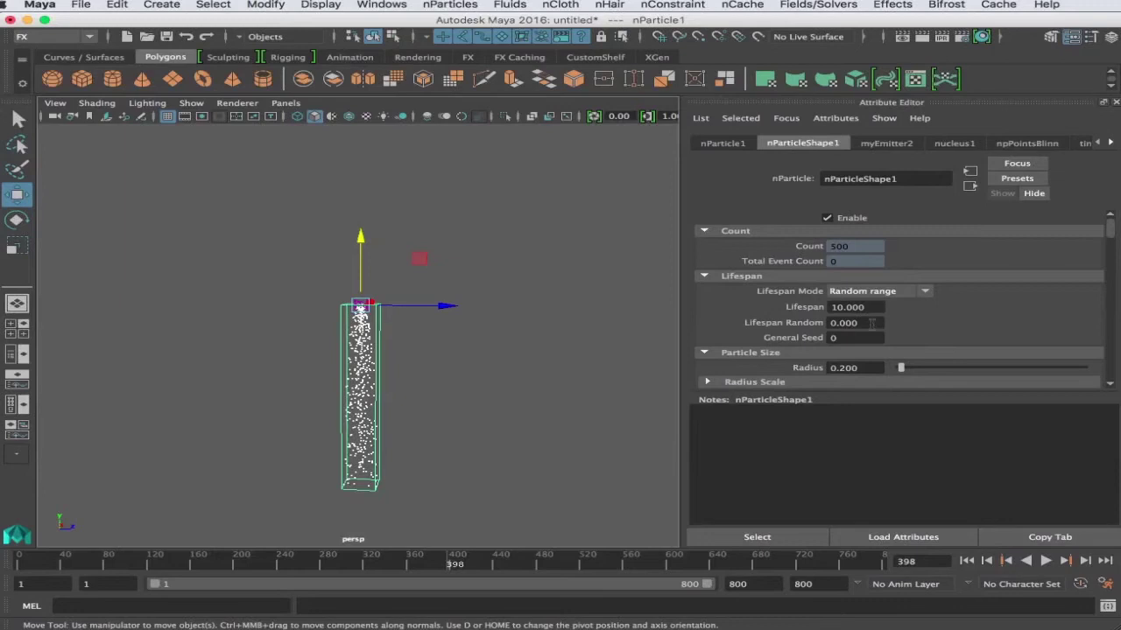
Set Lifespan Random to 3 and replay the simulation to frame 598
{"action": "left_click_drag", "start_coordinate": [872, 323], "coordinate": [790, 322]}
{"action": "type", "text": "3"}
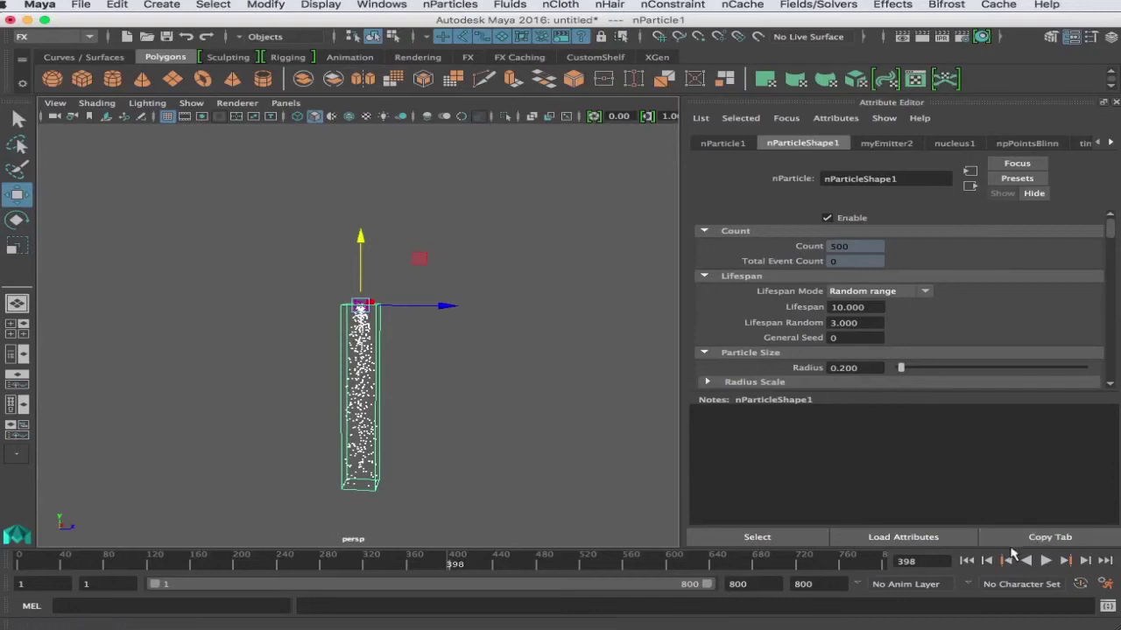
{"action": "left_click", "coordinate": [967, 560]}
{"action": "left_click", "coordinate": [1046, 560]}
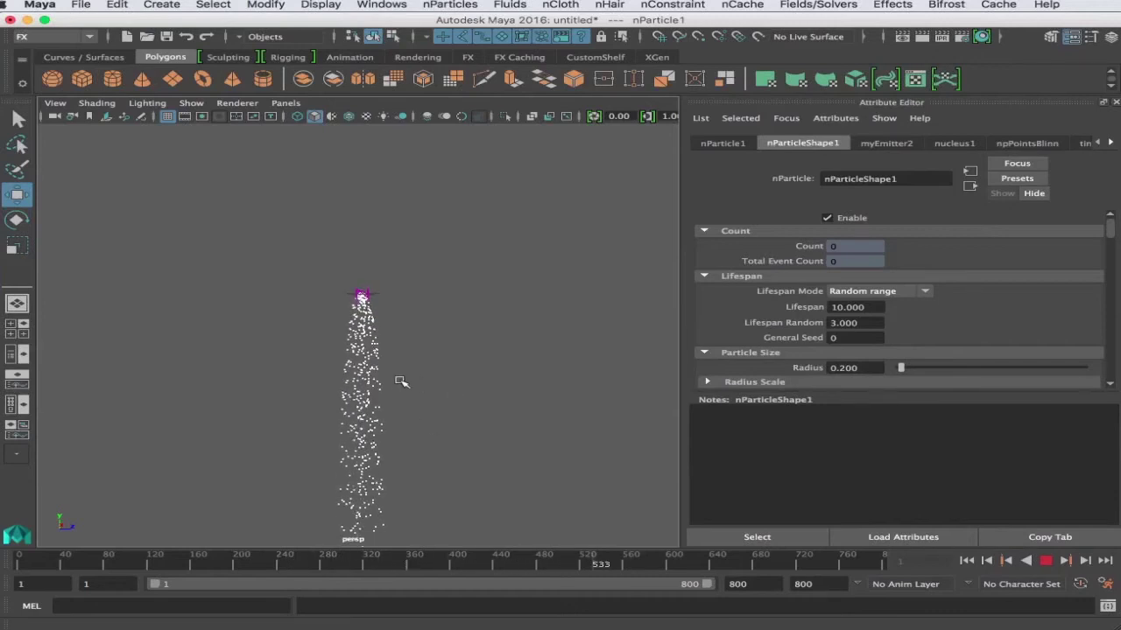
{"action": "left_click", "coordinate": [1045, 560]}
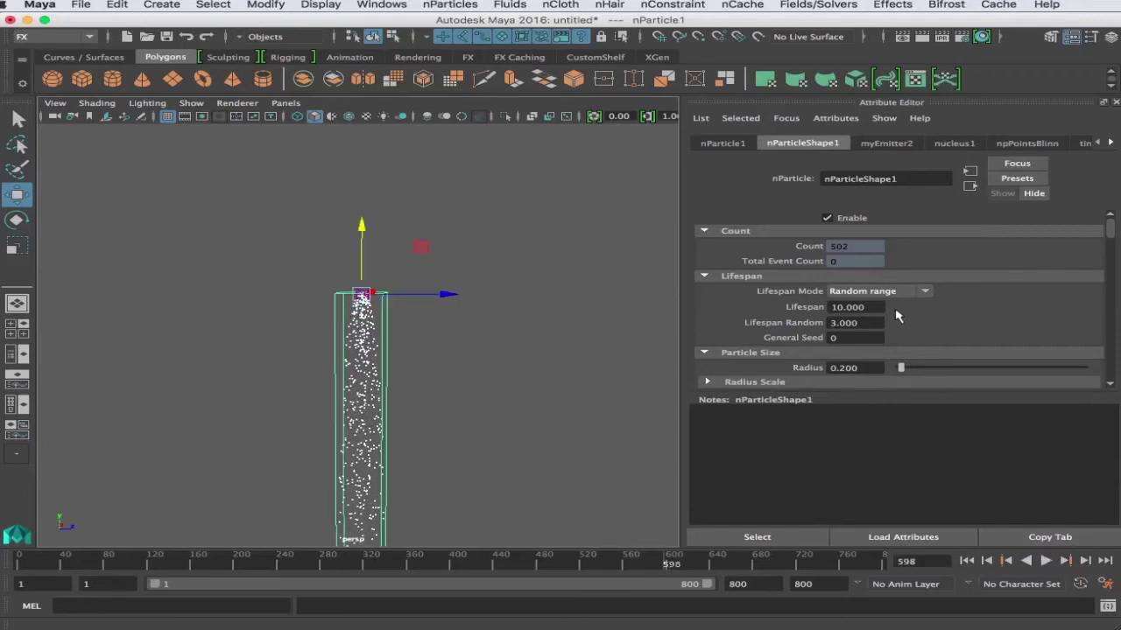
{"action": "scroll", "coordinate": [897, 317], "scroll_direction": "down", "scroll_amount": 3}
Scroll to Dynamic Properties, expanding Radius Scale and collapsing Particle Size settings
{"action": "scroll", "coordinate": [414, 354], "scroll_direction": "up", "scroll_amount": 2}
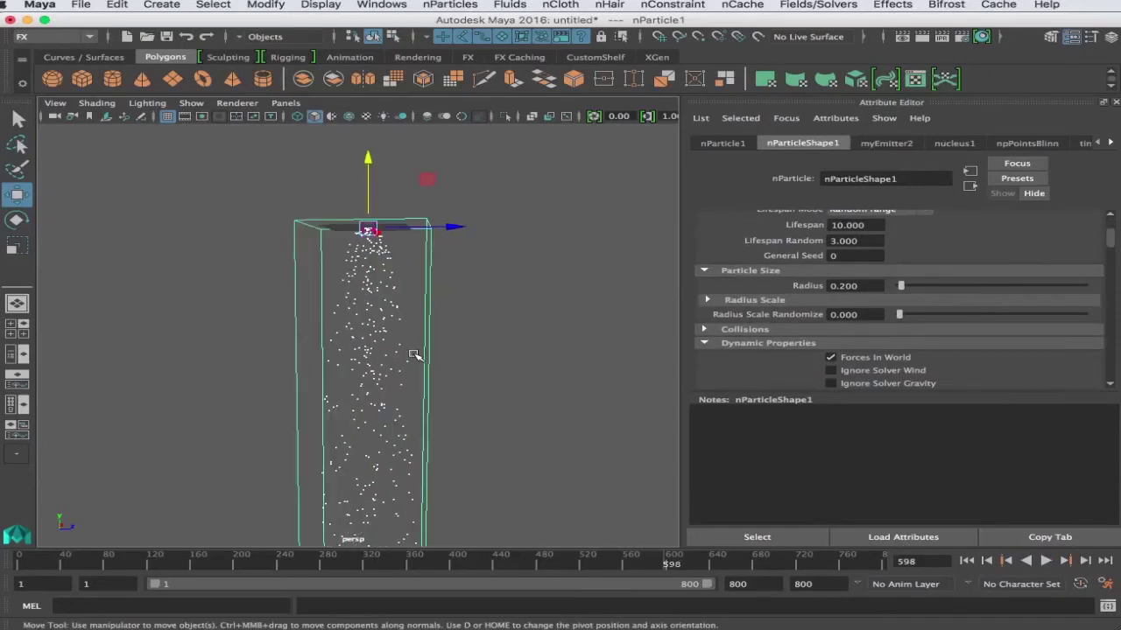
{"action": "scroll", "coordinate": [414, 355], "scroll_direction": "up", "scroll_amount": 4}
{"action": "scroll", "coordinate": [470, 405], "scroll_direction": "down", "scroll_amount": 5}
{"action": "scroll", "coordinate": [498, 458], "scroll_direction": "down", "scroll_amount": 3}
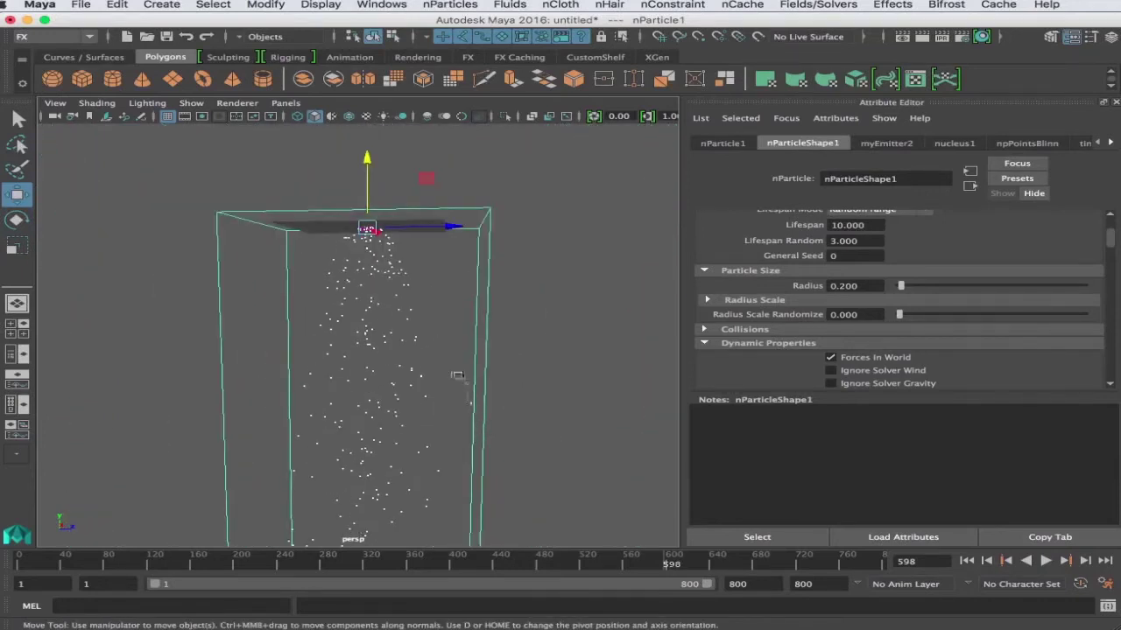
{"action": "scroll", "coordinate": [458, 372], "scroll_direction": "up", "scroll_amount": 3}
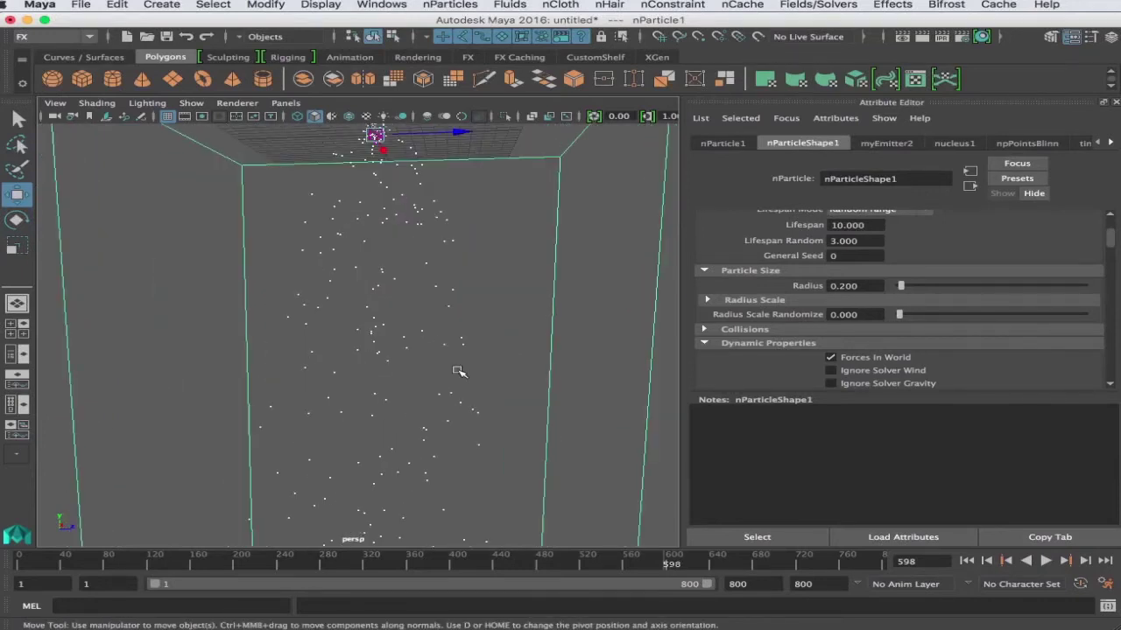
{"action": "left_click", "coordinate": [707, 300]}
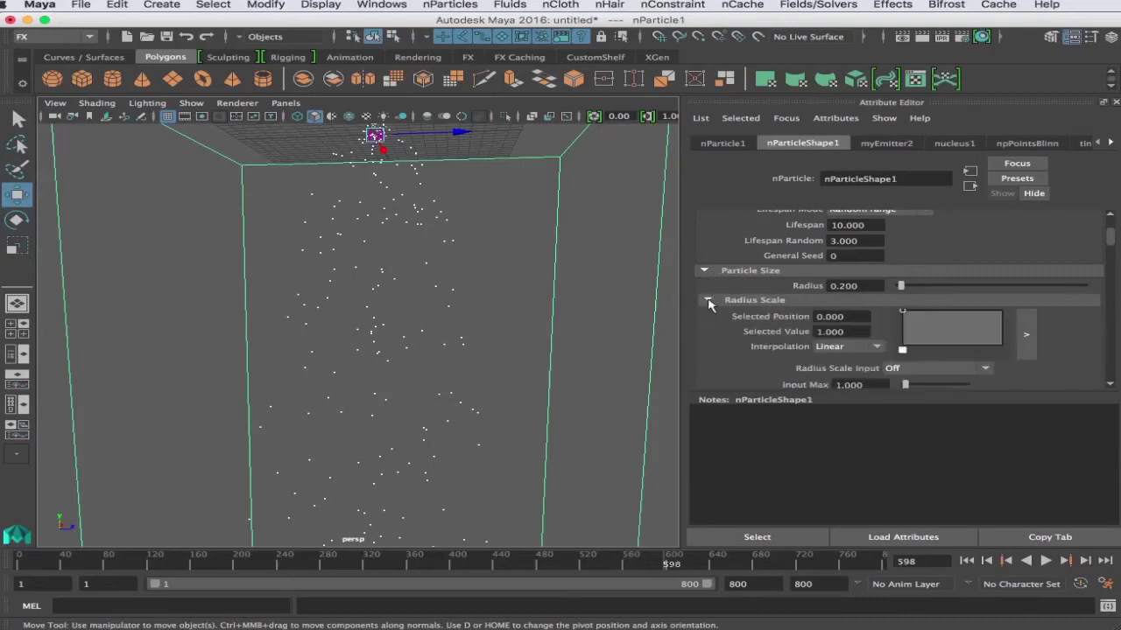
{"action": "left_click", "coordinate": [704, 271]}
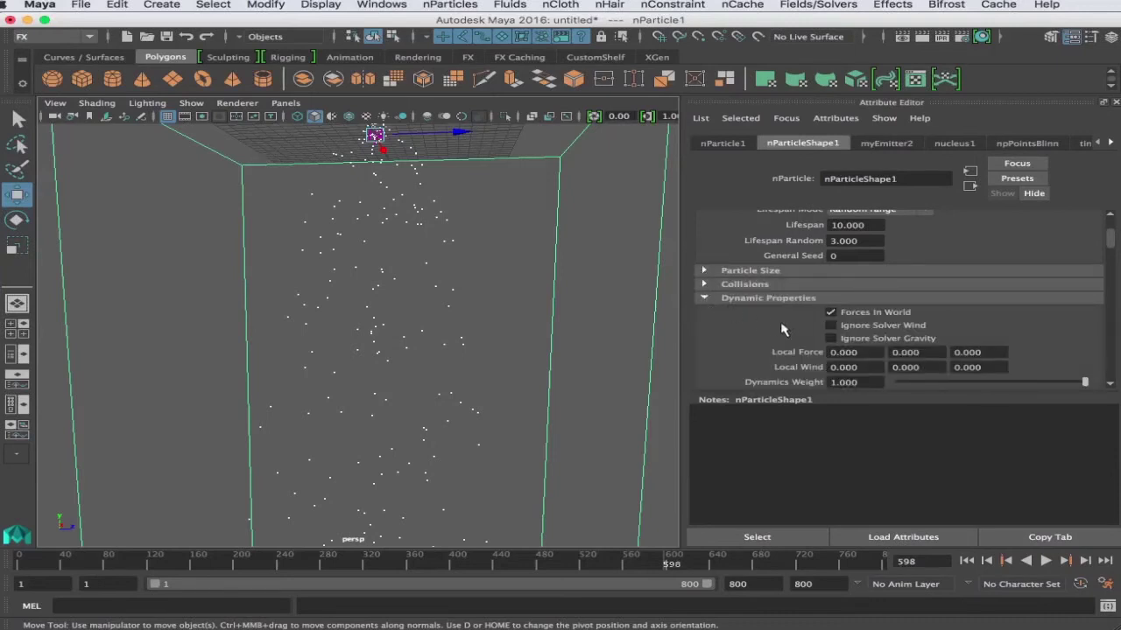
{"action": "scroll", "coordinate": [738, 320], "scroll_direction": "down", "scroll_amount": 2}
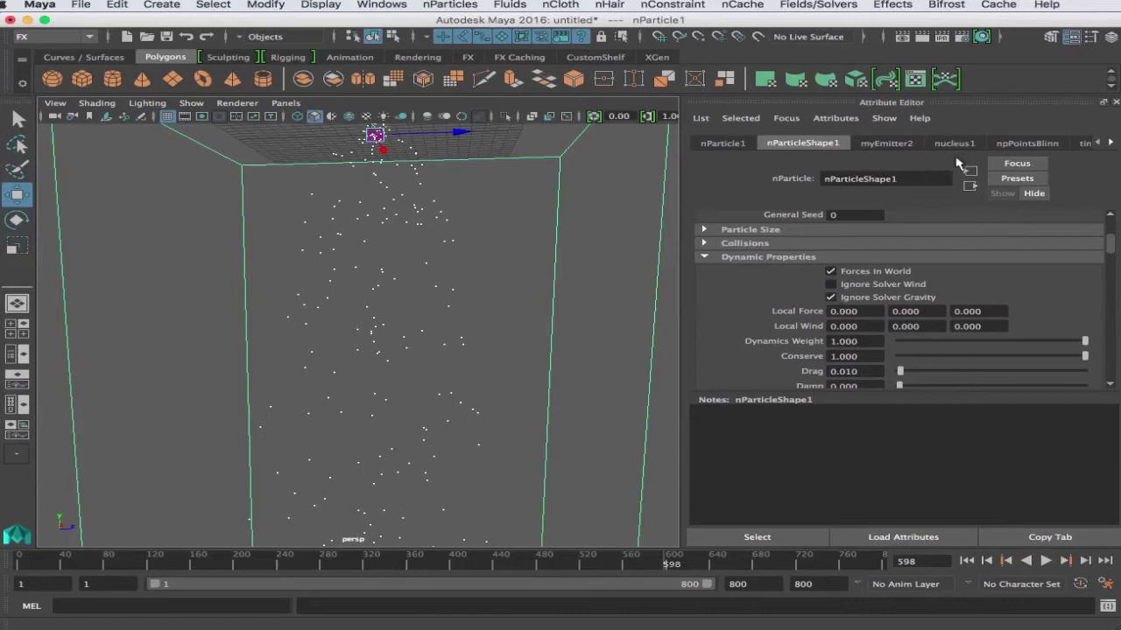
Replay the simulation with solver gravity applied, stopping at frame 638
{"action": "left_click", "coordinate": [967, 560]}
{"action": "left_click", "coordinate": [1044, 561]}
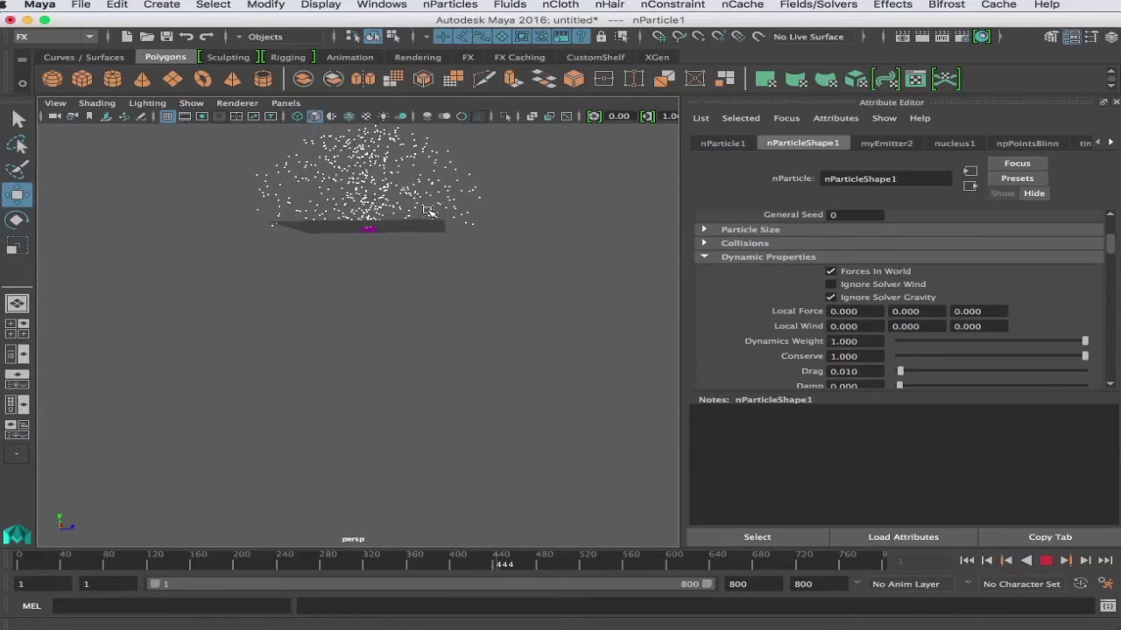
{"action": "scroll", "coordinate": [472, 192], "scroll_direction": "up", "scroll_amount": 5}
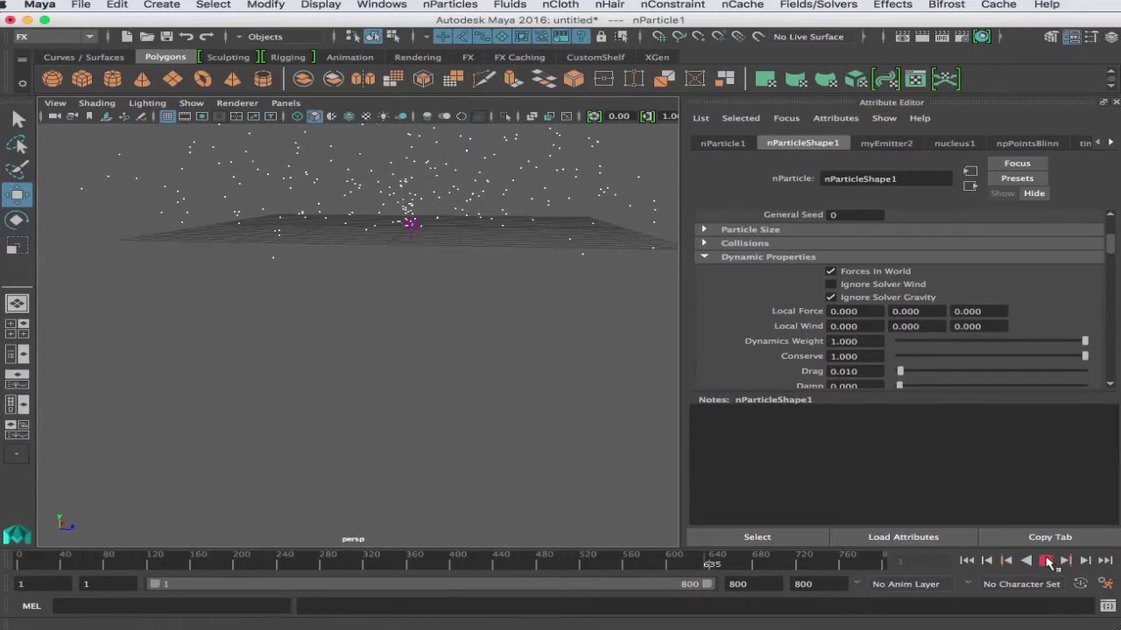
{"action": "key", "text": "Escape"}
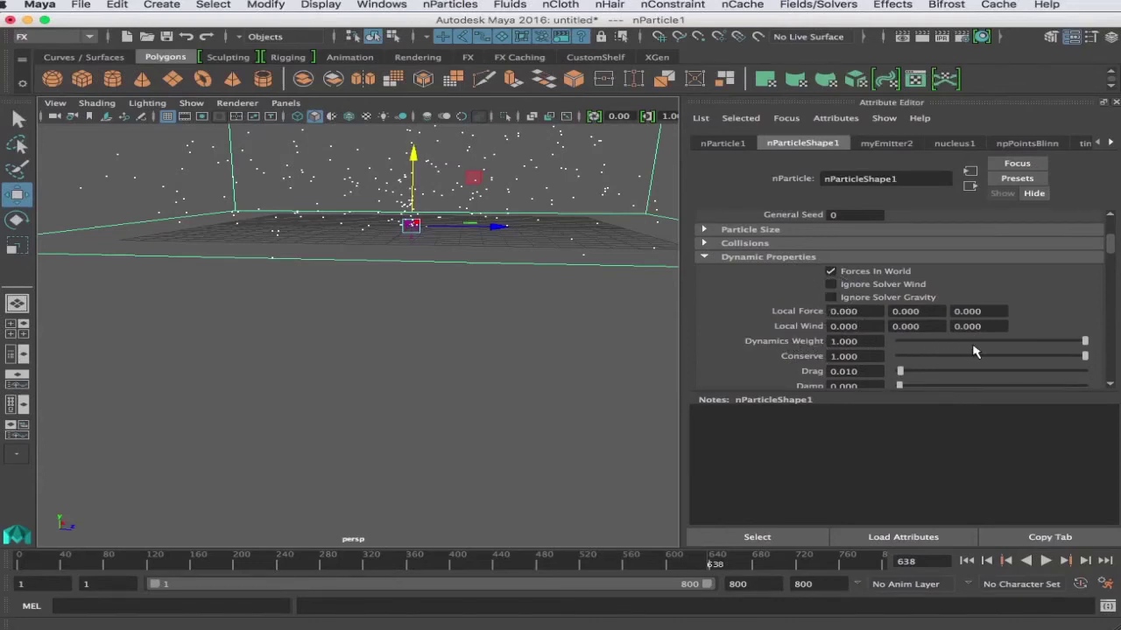
Lower Dynamics Weight to 0.187 and replay to inspect the particles
{"action": "scroll", "coordinate": [561, 259], "scroll_direction": "down", "scroll_amount": 4}
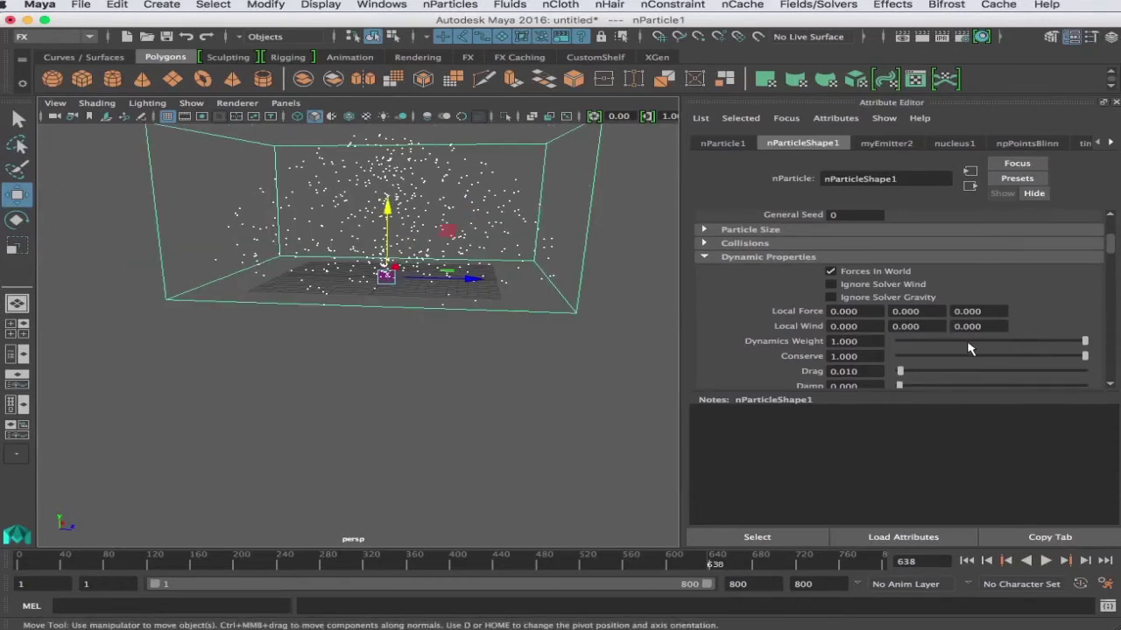
{"action": "left_click_drag", "start_coordinate": [942, 342], "coordinate": [933, 342]}
{"action": "left_click", "coordinate": [966, 560]}
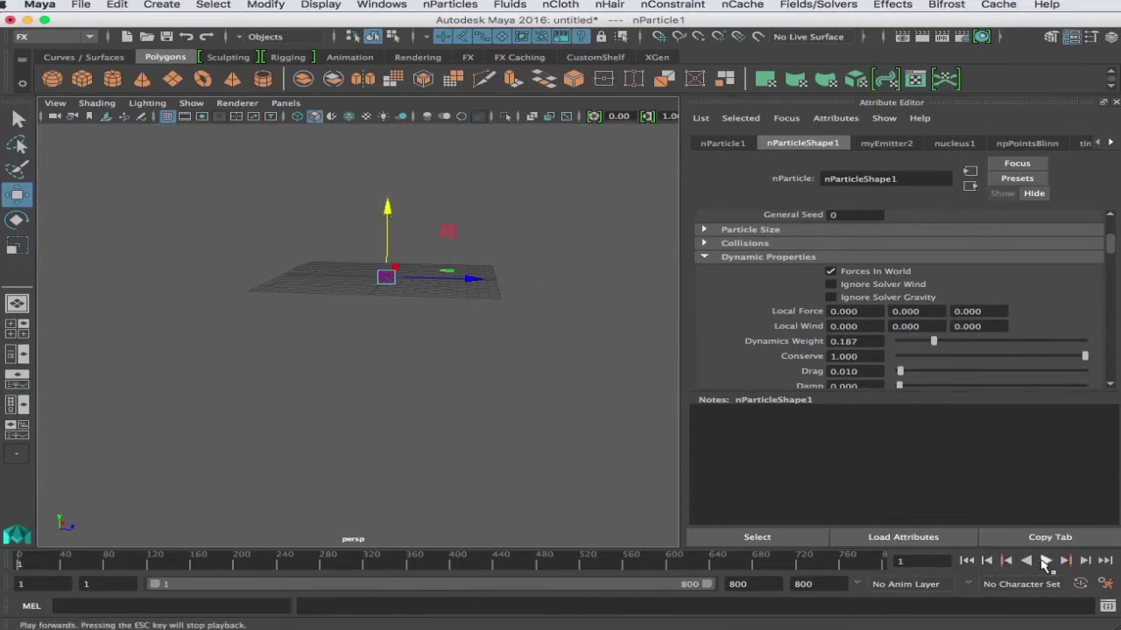
{"action": "left_click", "coordinate": [1045, 560]}
{"action": "scroll", "coordinate": [570, 350], "scroll_direction": "up", "scroll_amount": 5}
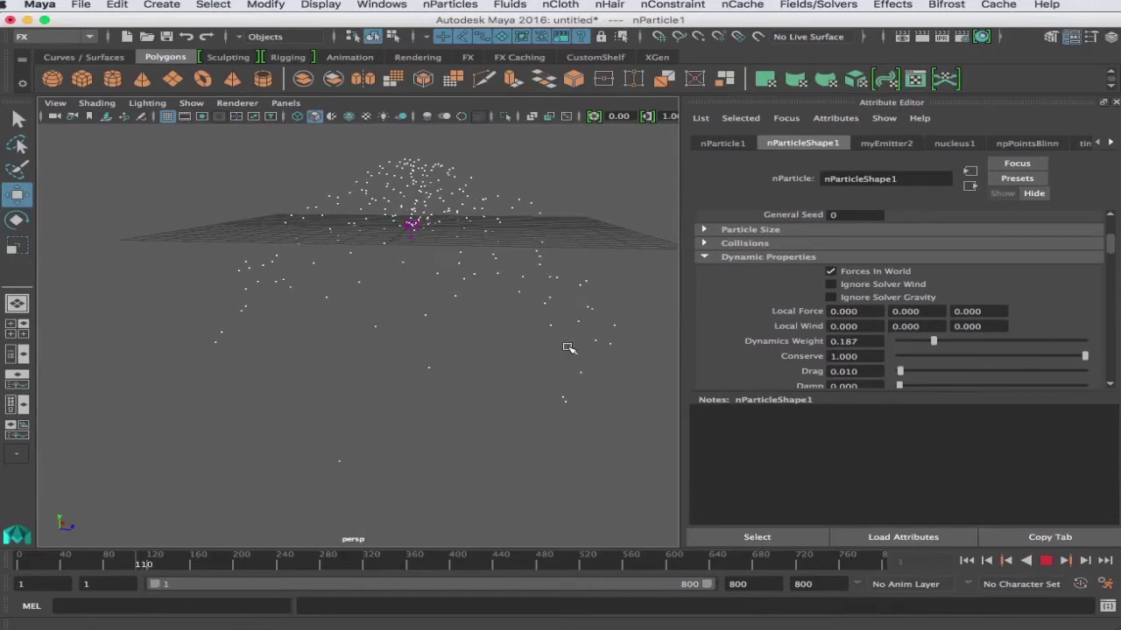
{"action": "left_click_drag", "start_coordinate": [530, 358], "coordinate": [492, 389], "text": "alt"}
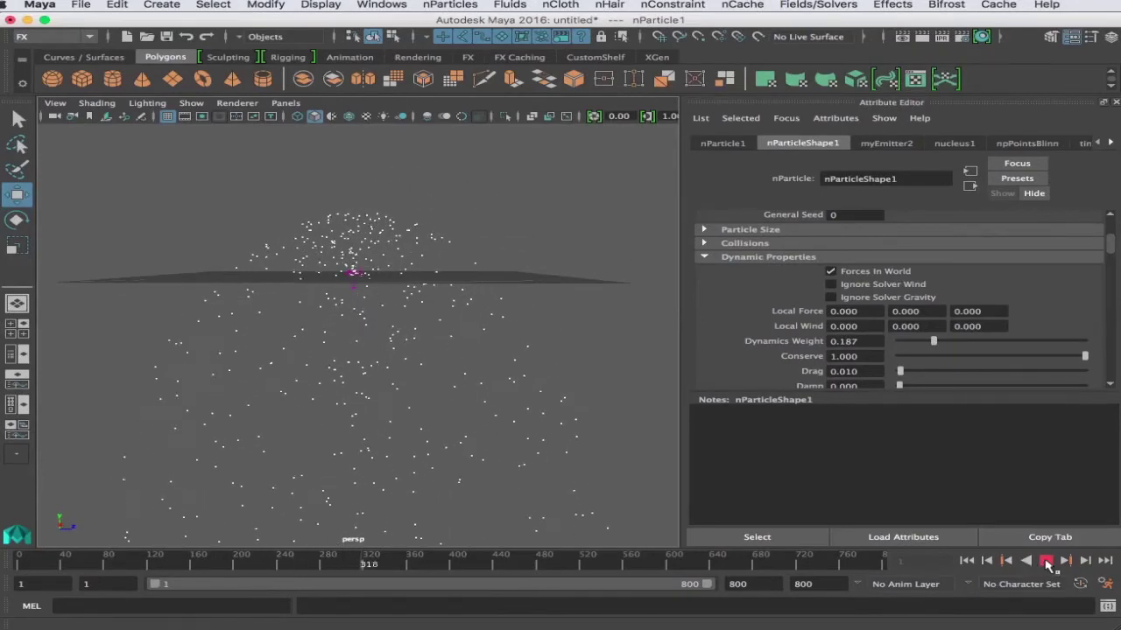
{"action": "left_click", "coordinate": [1045, 561]}
Lower Dynamics Weight further to 0.093, replay, then reduce Conserve to 0.977
{"action": "left_click_drag", "start_coordinate": [935, 346], "coordinate": [917, 341]}
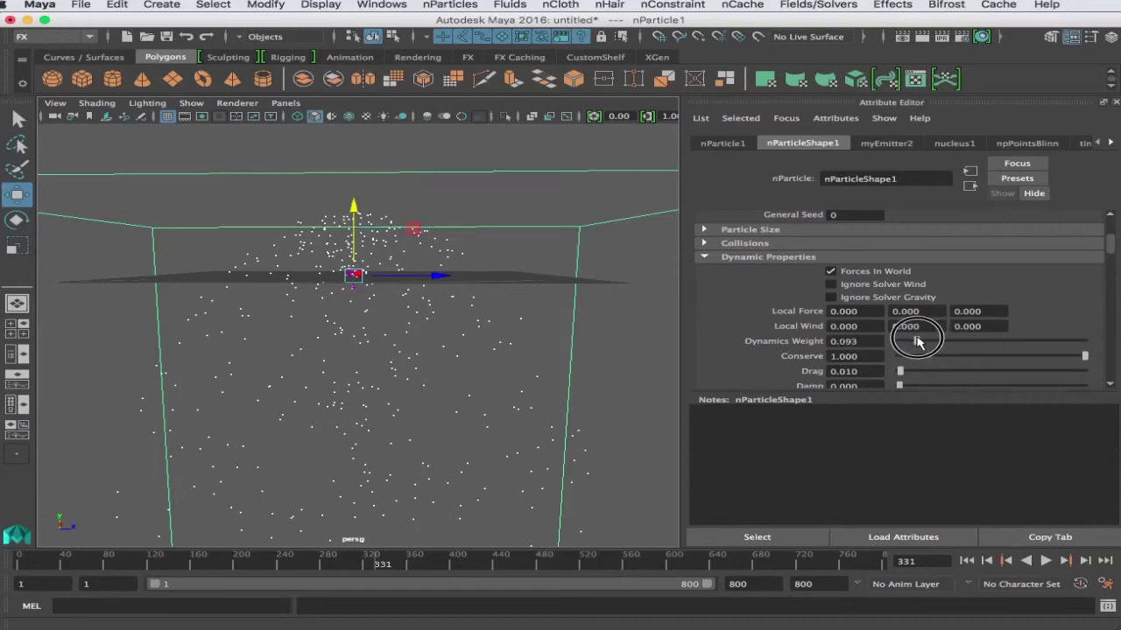
{"action": "left_click", "coordinate": [966, 560]}
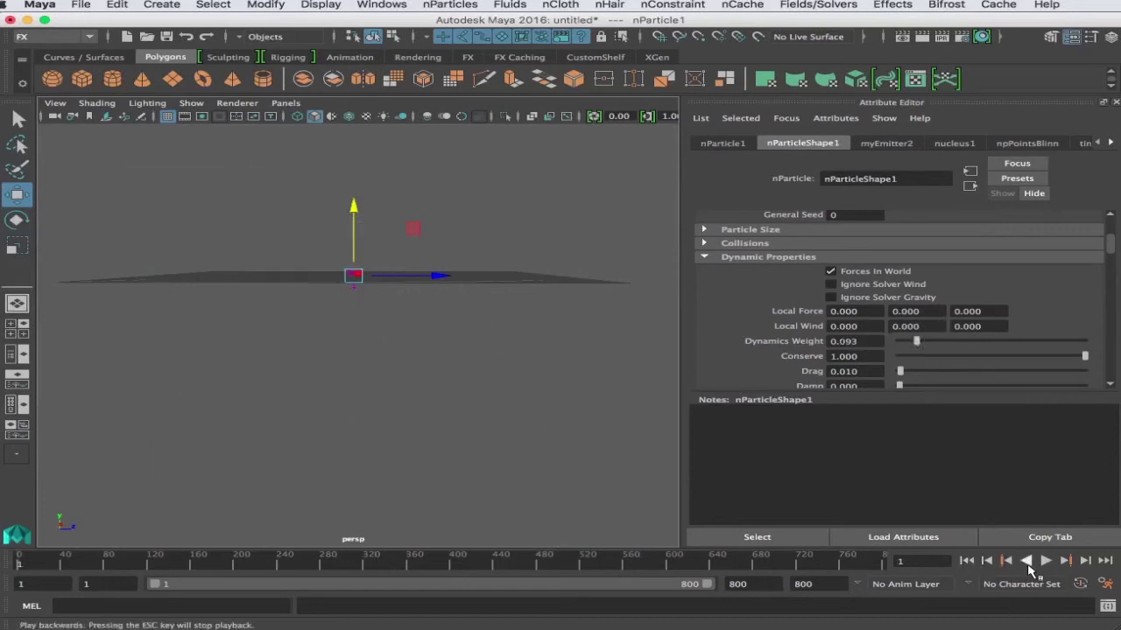
{"action": "left_click", "coordinate": [1045, 560]}
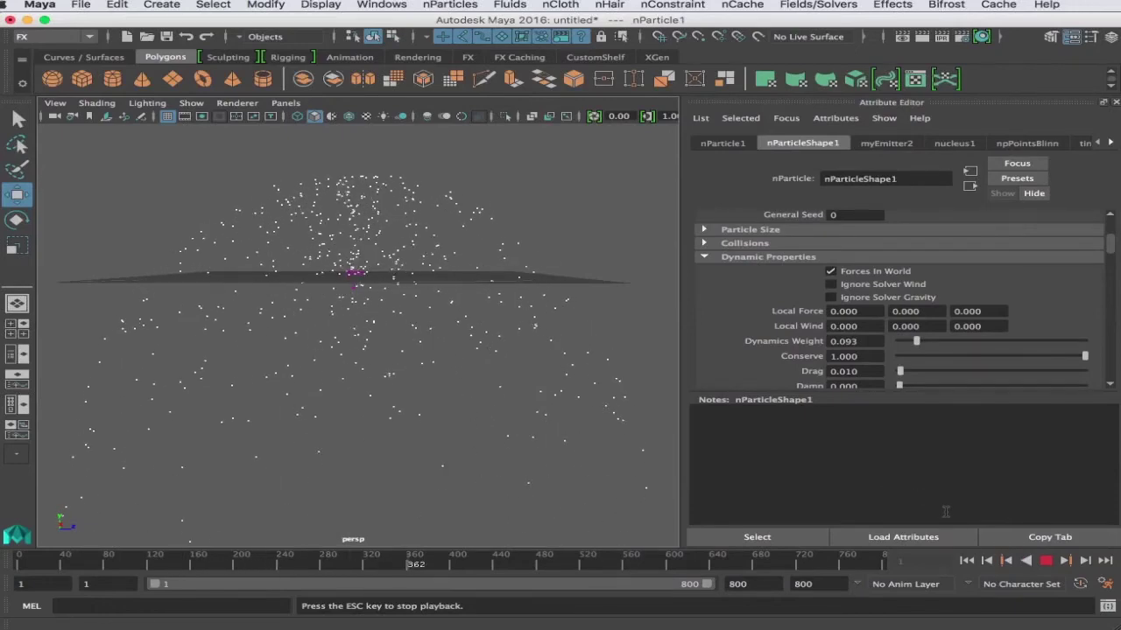
{"action": "left_click", "coordinate": [1045, 561]}
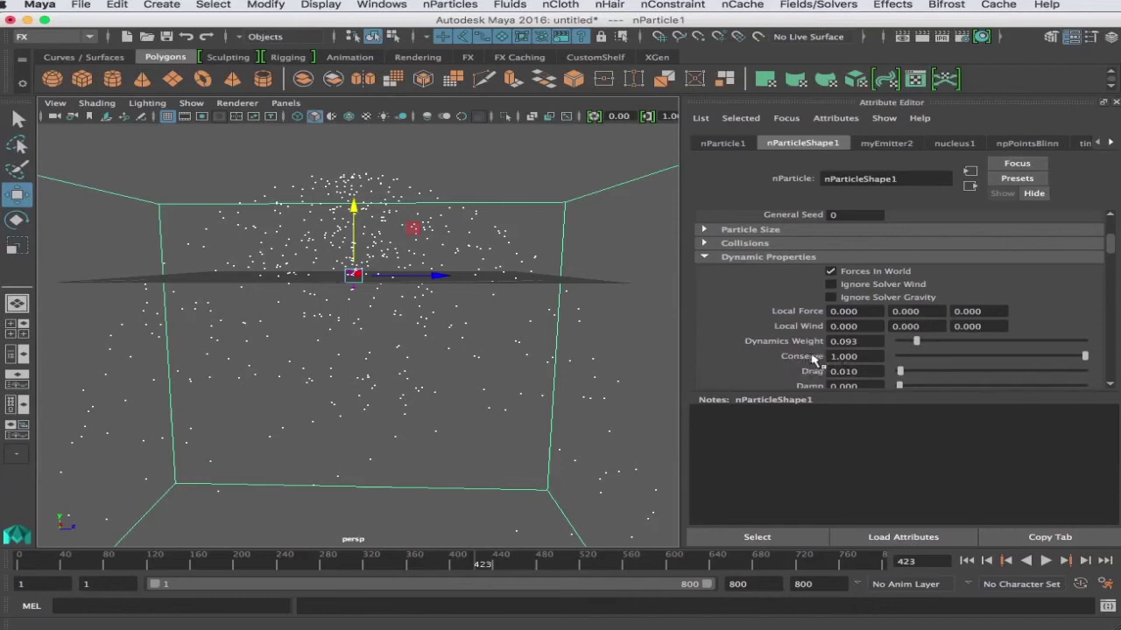
{"action": "left_click_drag", "start_coordinate": [1082, 358], "coordinate": [1079, 357]}
Replay the simulation, framing the particles and orbiting down to grid level to watch them
{"action": "left_click", "coordinate": [967, 560]}
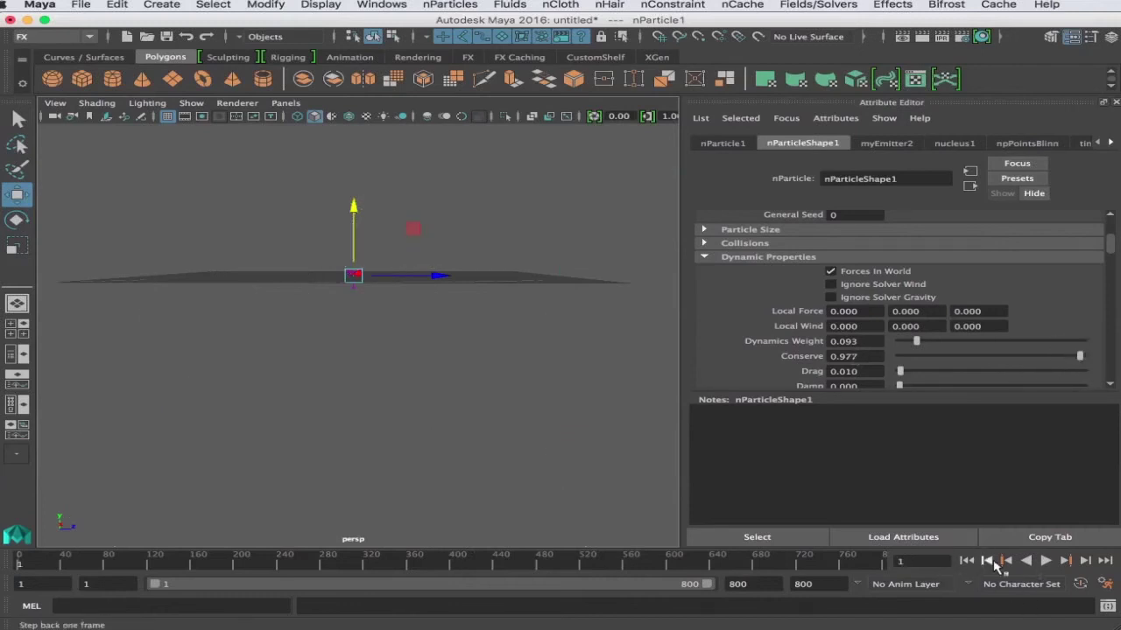
{"action": "left_click", "coordinate": [1046, 560]}
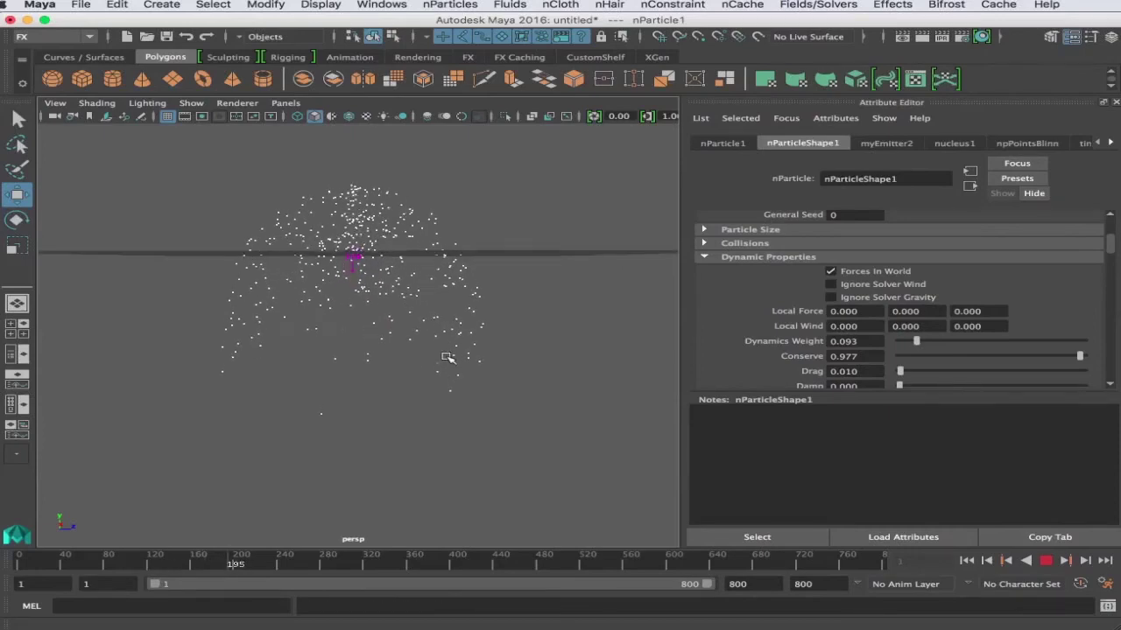
{"action": "key", "text": "f"}
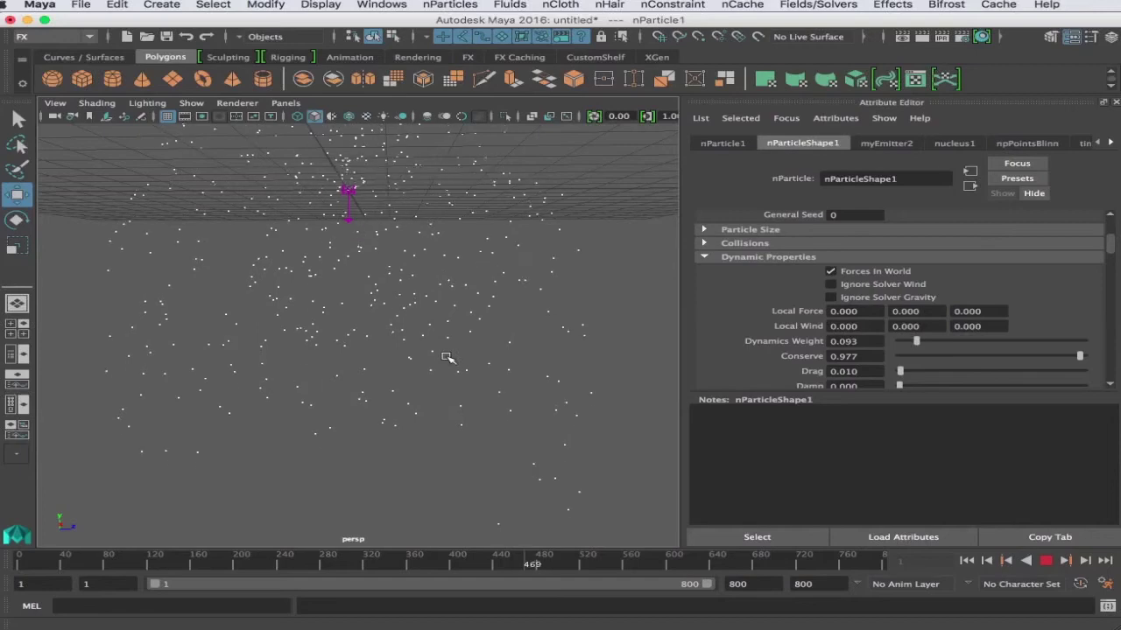
{"action": "left_click", "coordinate": [341, 170]}
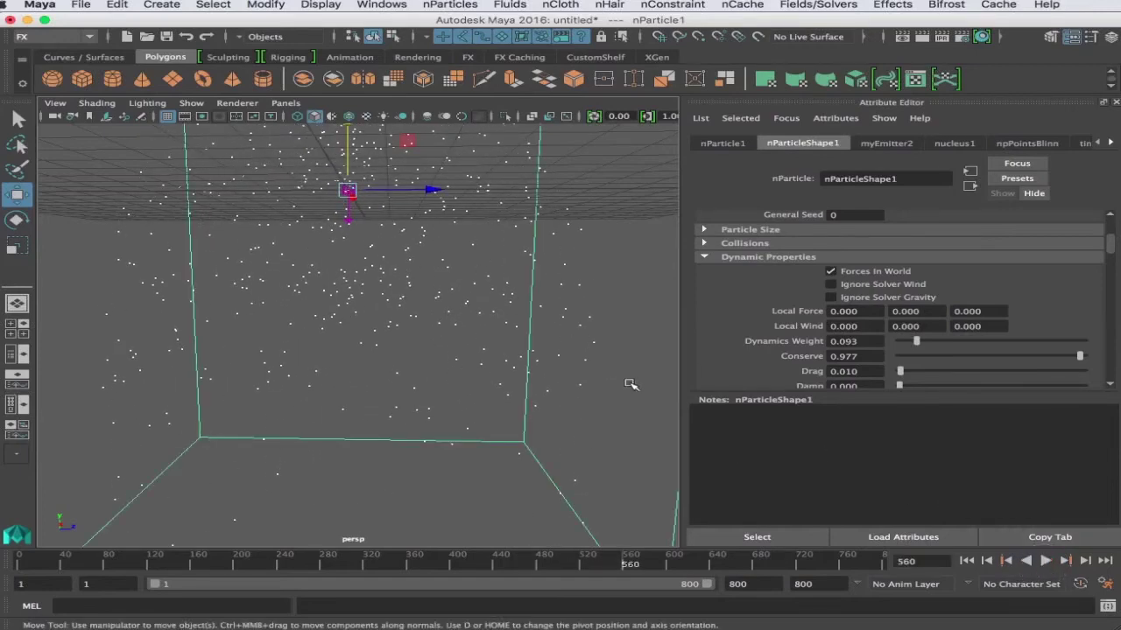
{"action": "left_click", "coordinate": [967, 560]}
{"action": "left_click", "coordinate": [1046, 561]}
{"action": "left_click_drag", "start_coordinate": [345, 315], "coordinate": [344, 263], "text": "alt"}
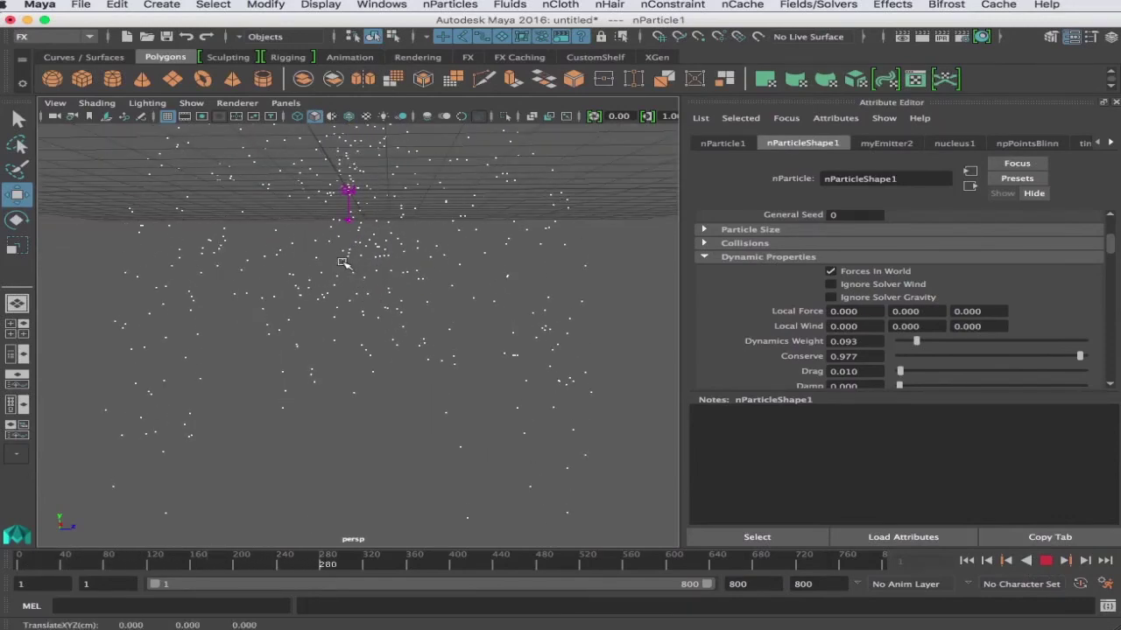
{"action": "right_click_drag", "start_coordinate": [371, 213], "coordinate": [386, 304], "text": "alt"}
{"action": "left_click_drag", "start_coordinate": [386, 304], "coordinate": [403, 225], "text": "alt"}
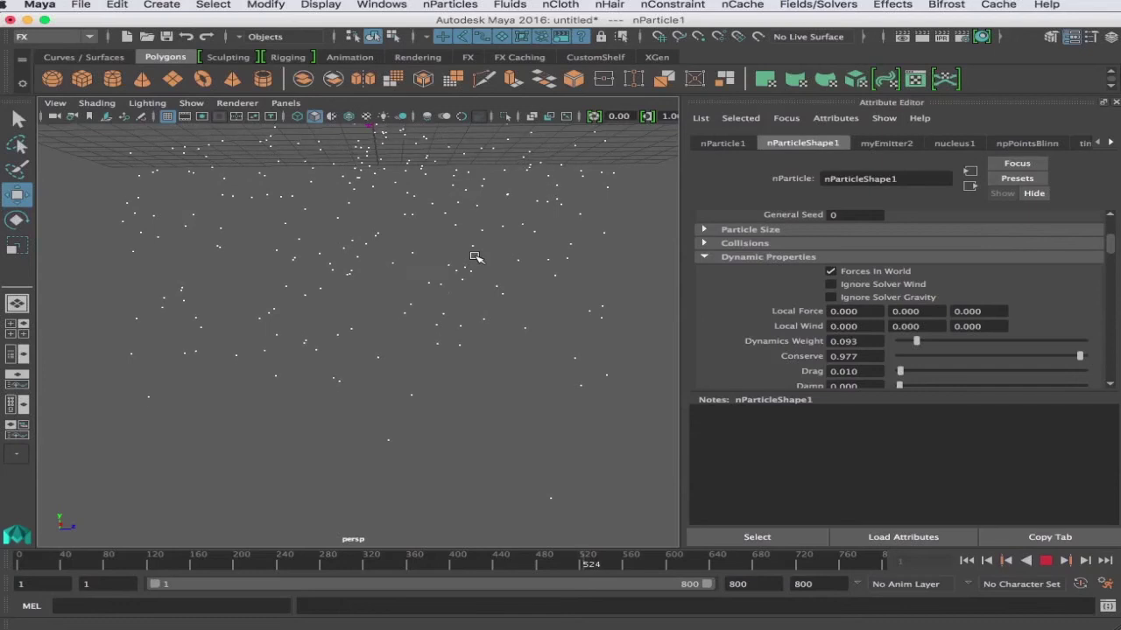
{"action": "scroll", "coordinate": [475, 257], "scroll_direction": "up", "scroll_amount": 2}
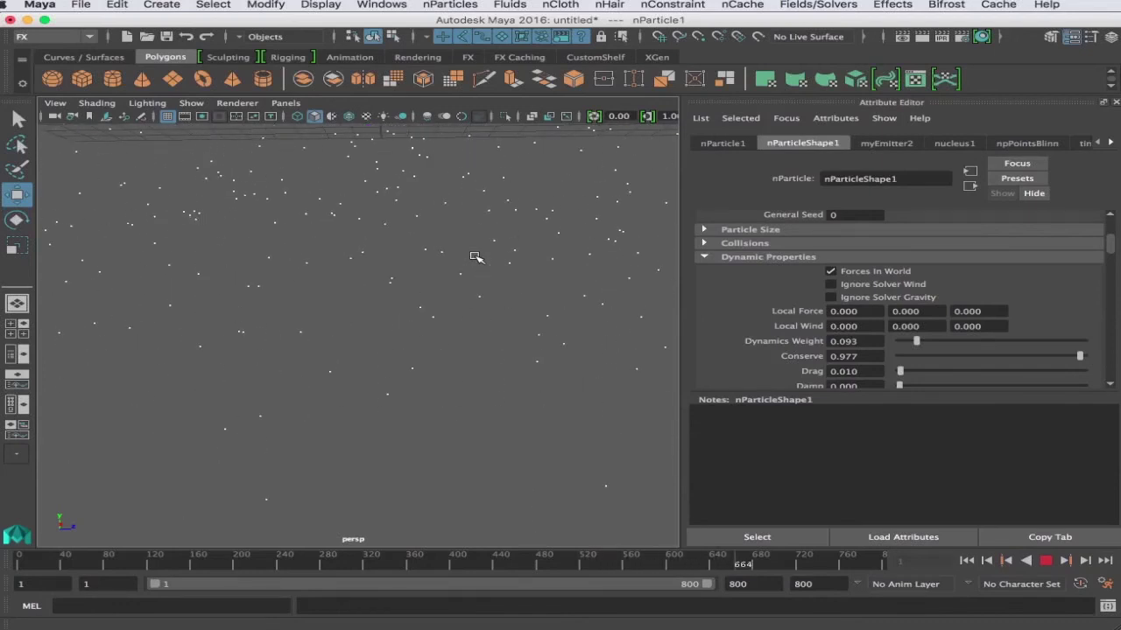
{"action": "left_click", "coordinate": [1045, 560]}
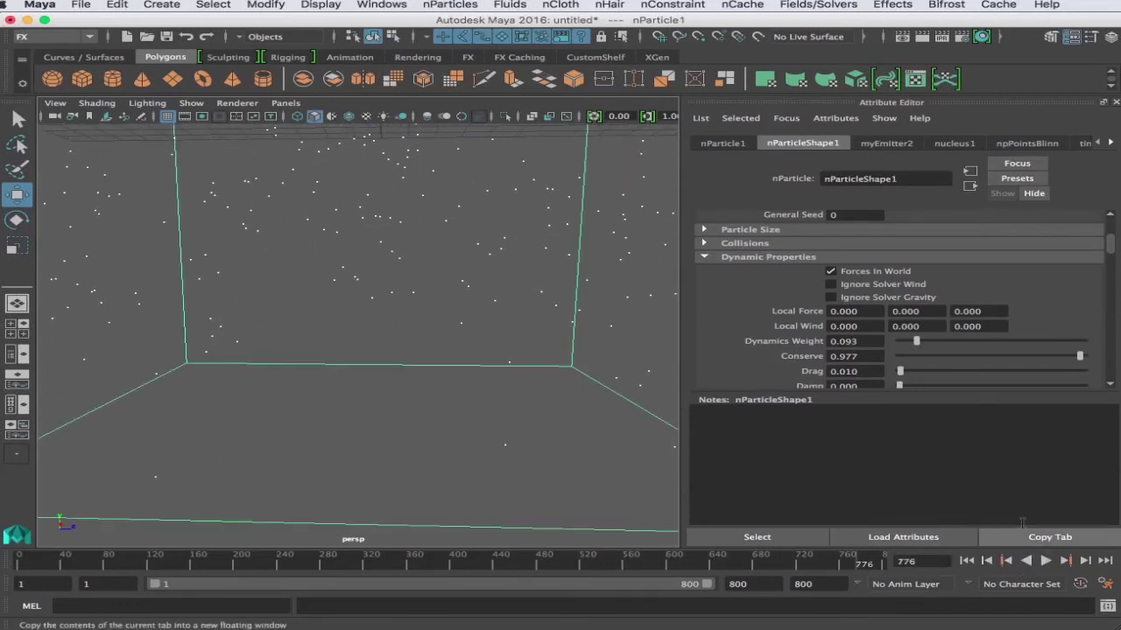
Set Dynamics Weight to 0.020 and replay, stopping at frame 514
{"action": "left_click_drag", "start_coordinate": [872, 340], "coordinate": [843, 341]}
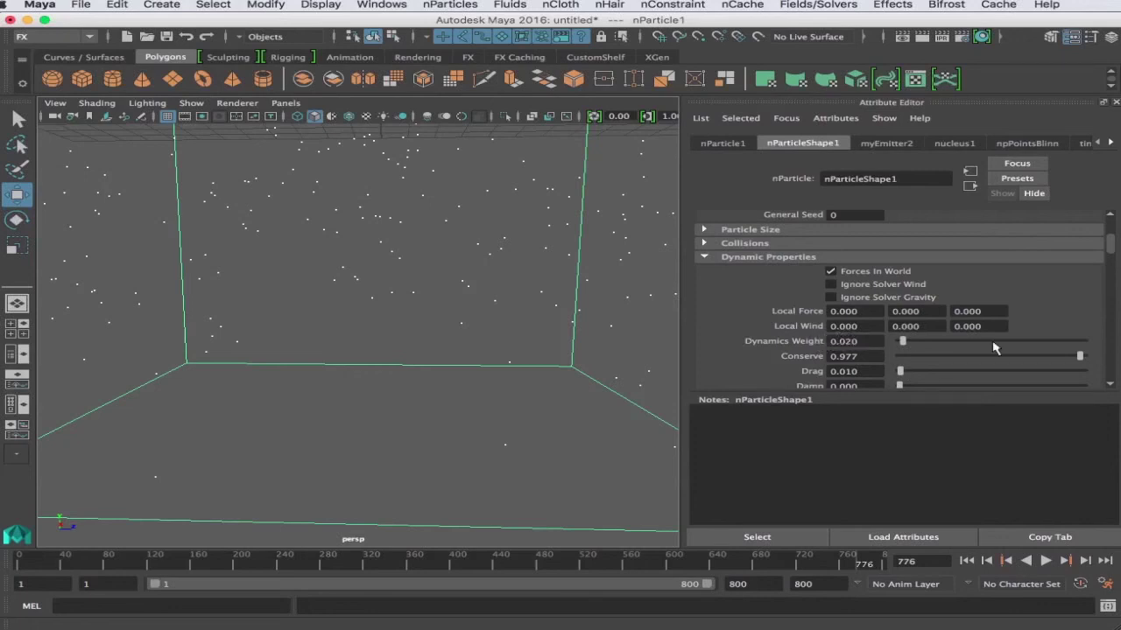
{"action": "left_click", "coordinate": [966, 561]}
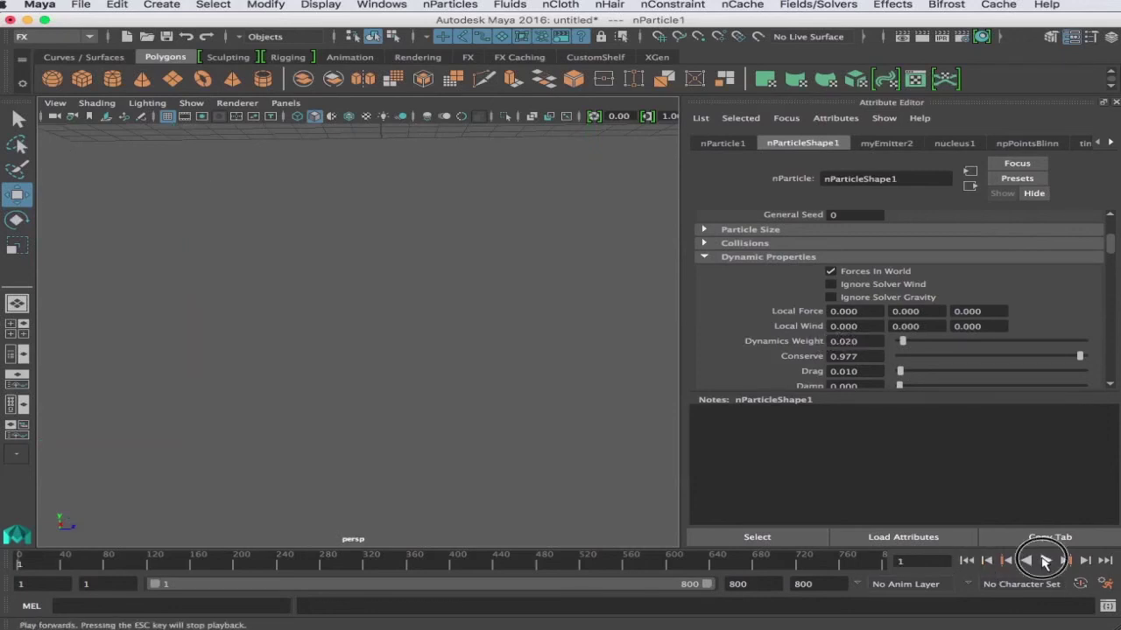
{"action": "left_click", "coordinate": [1046, 560]}
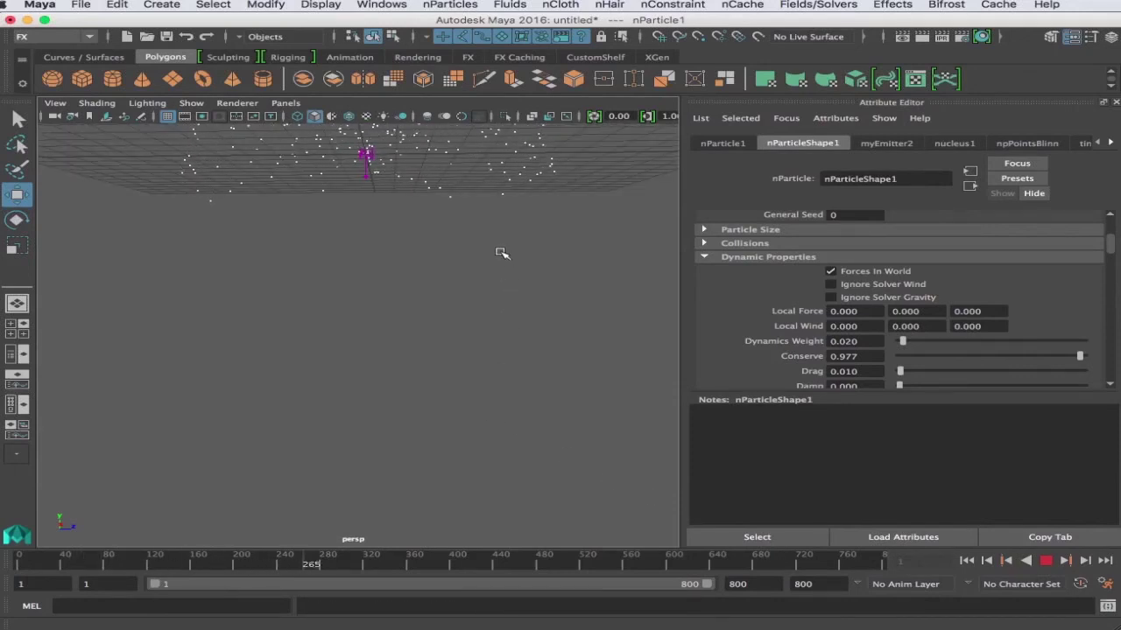
{"action": "left_click_drag", "start_coordinate": [500, 237], "coordinate": [507, 362], "text": "alt"}
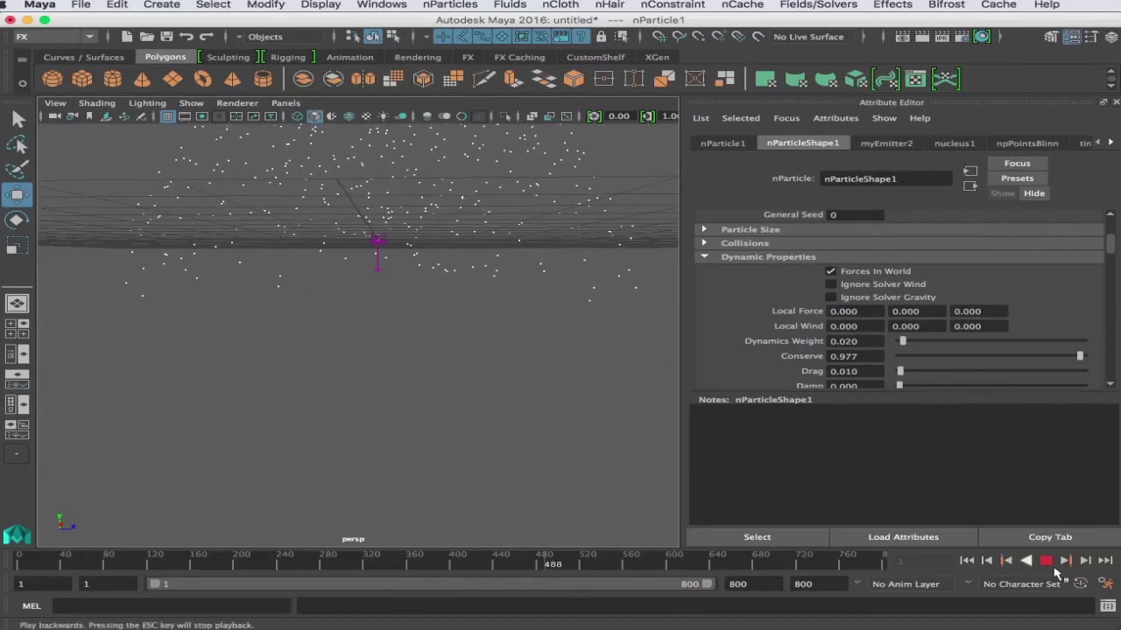
{"action": "left_click", "coordinate": [1046, 561]}
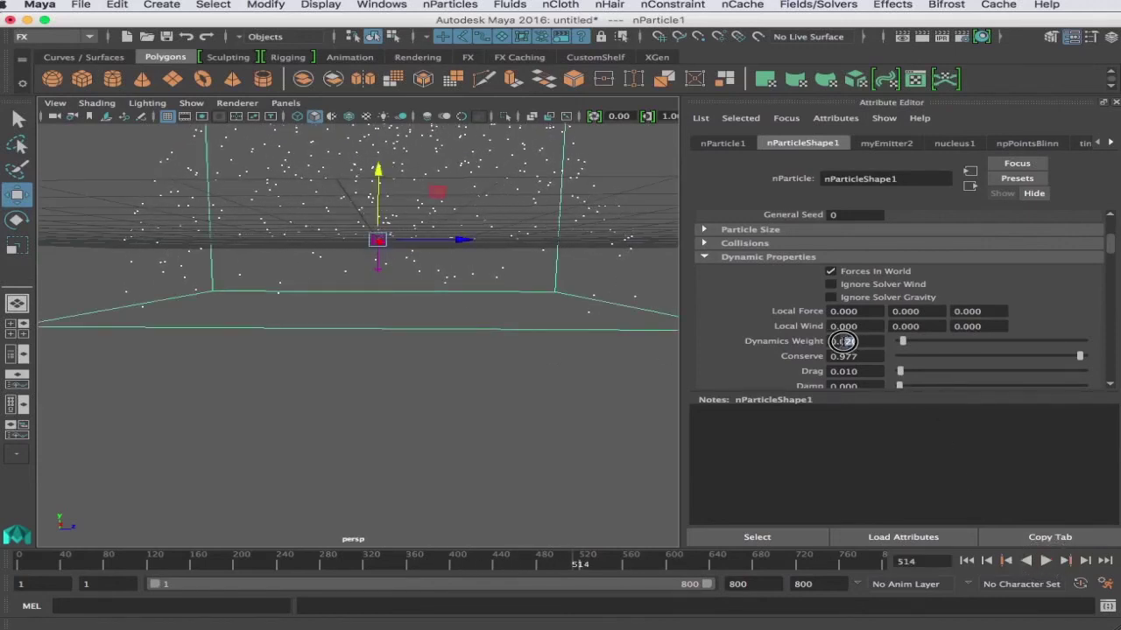